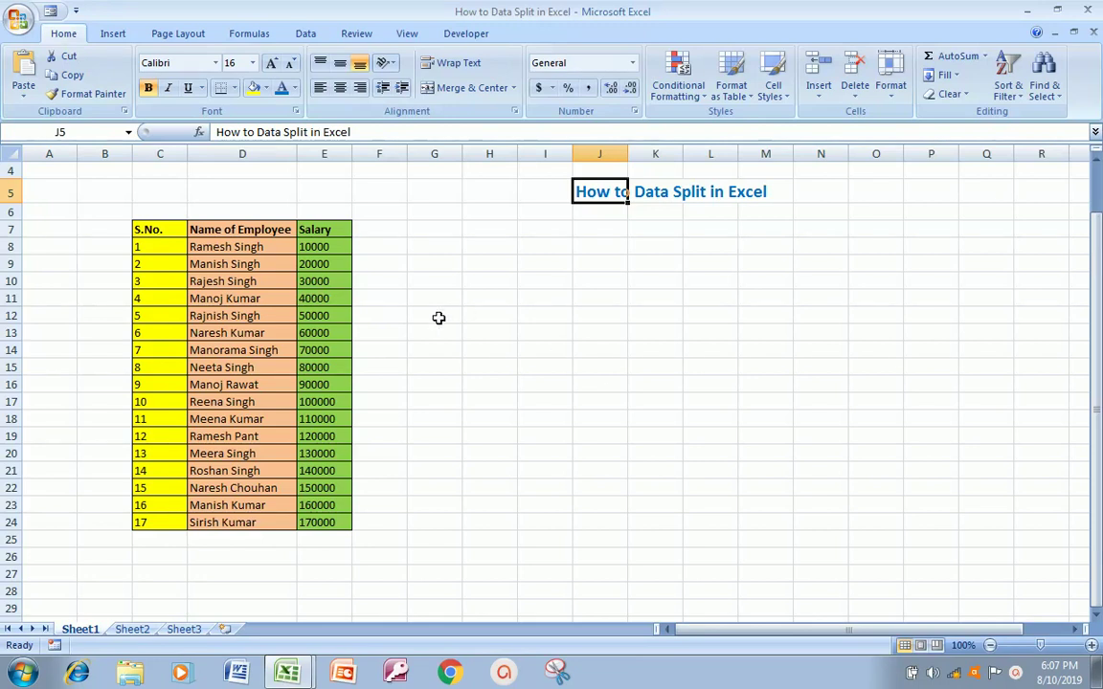
# - Move the active cell around the table and settle on the S.No. header cell C7
pyautogui.click(232, 244)
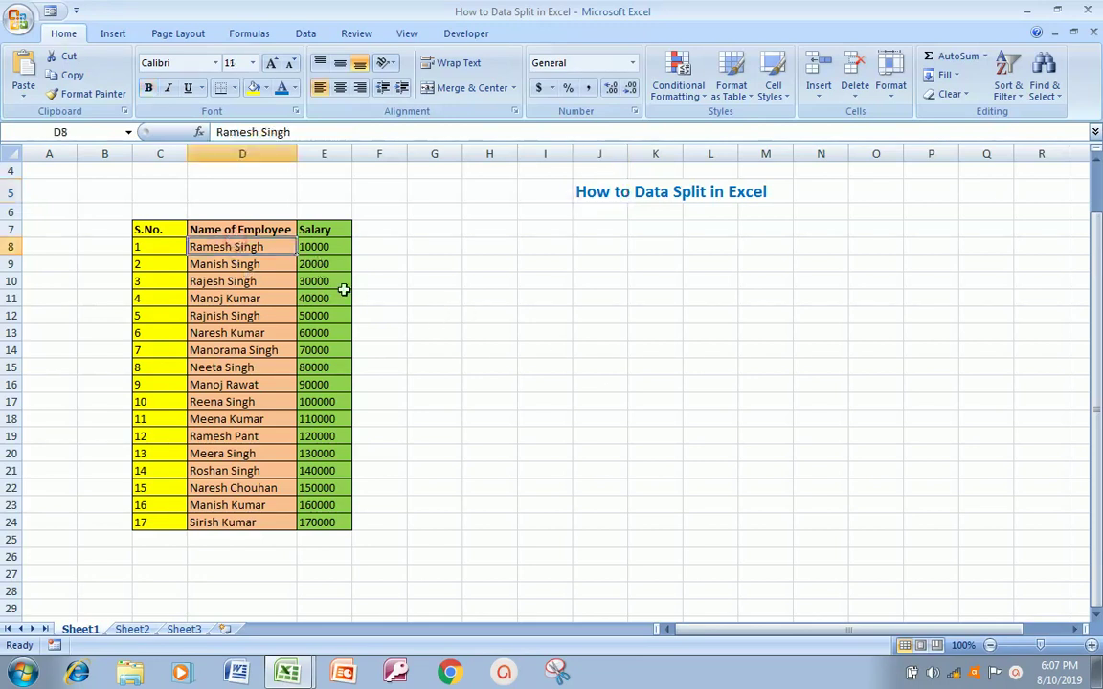
pyautogui.click(231, 230)
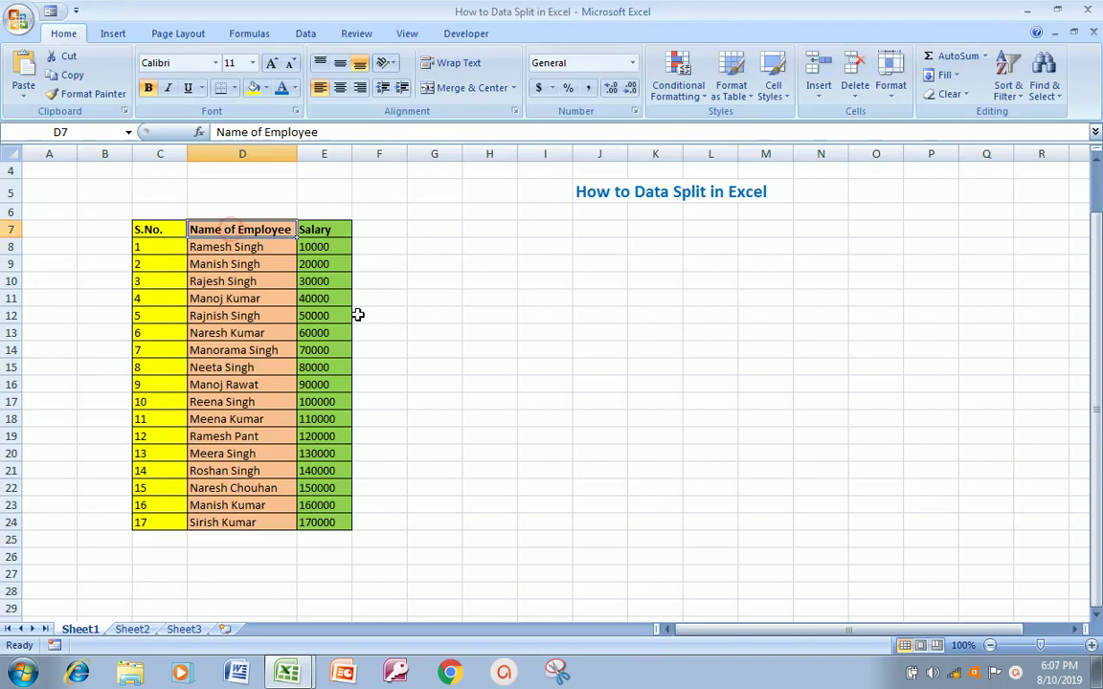
pyautogui.click(215, 248)
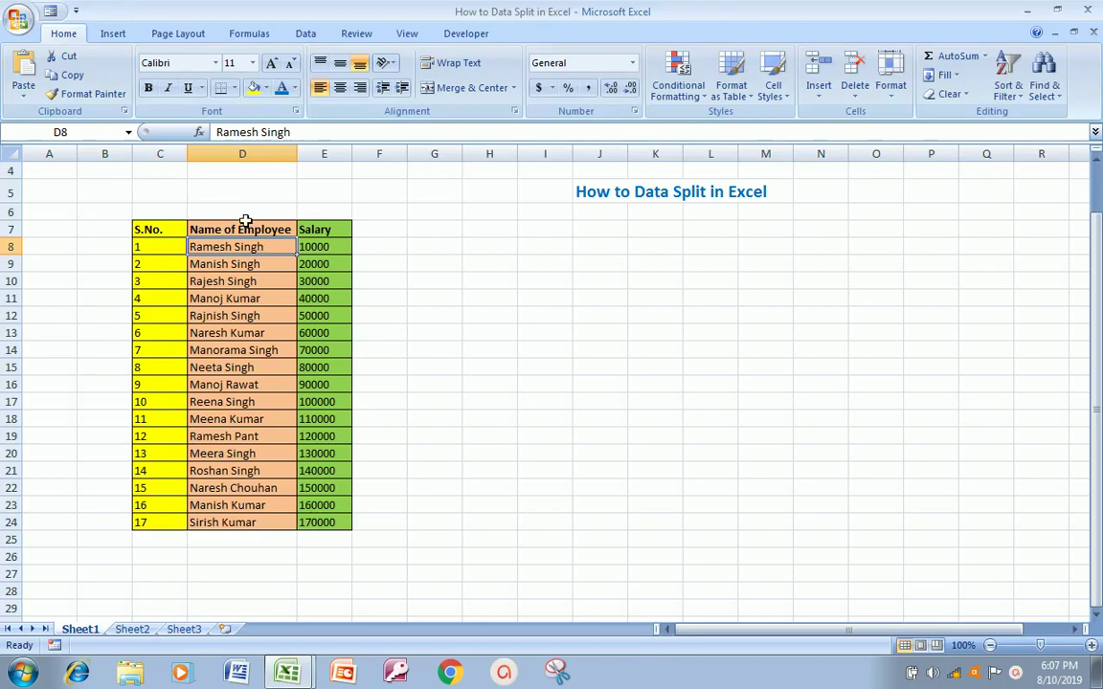
pyautogui.click(245, 227)
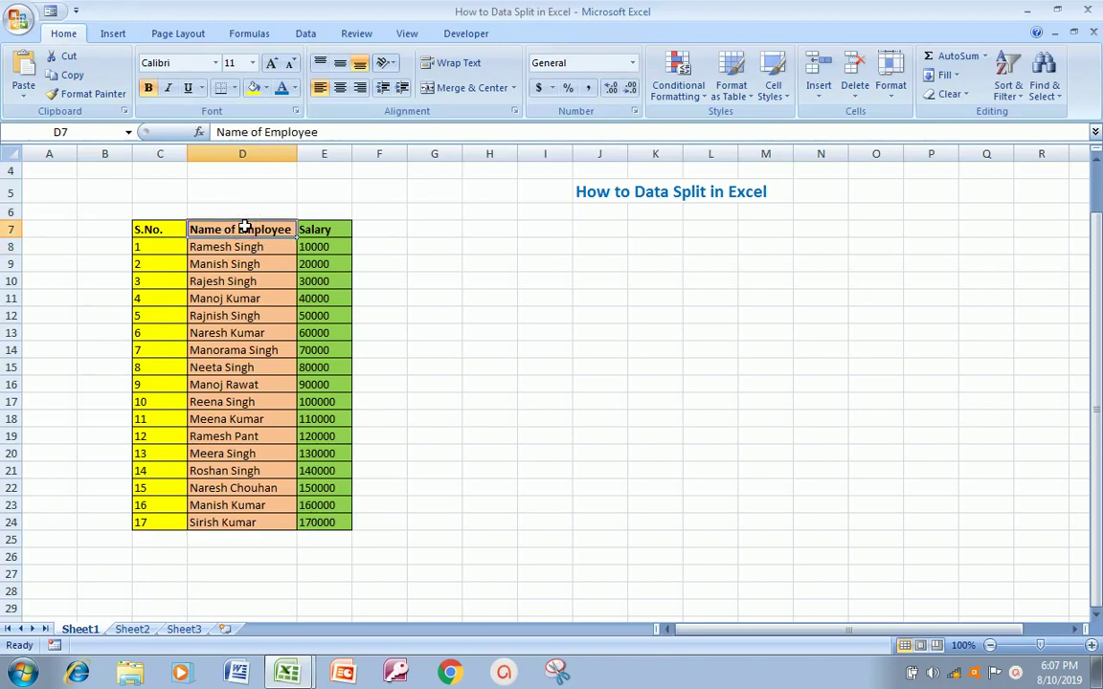
pyautogui.press('Right')
pyautogui.press('Right')
pyautogui.press('Left')
pyautogui.press('Left')
pyautogui.press('Left')
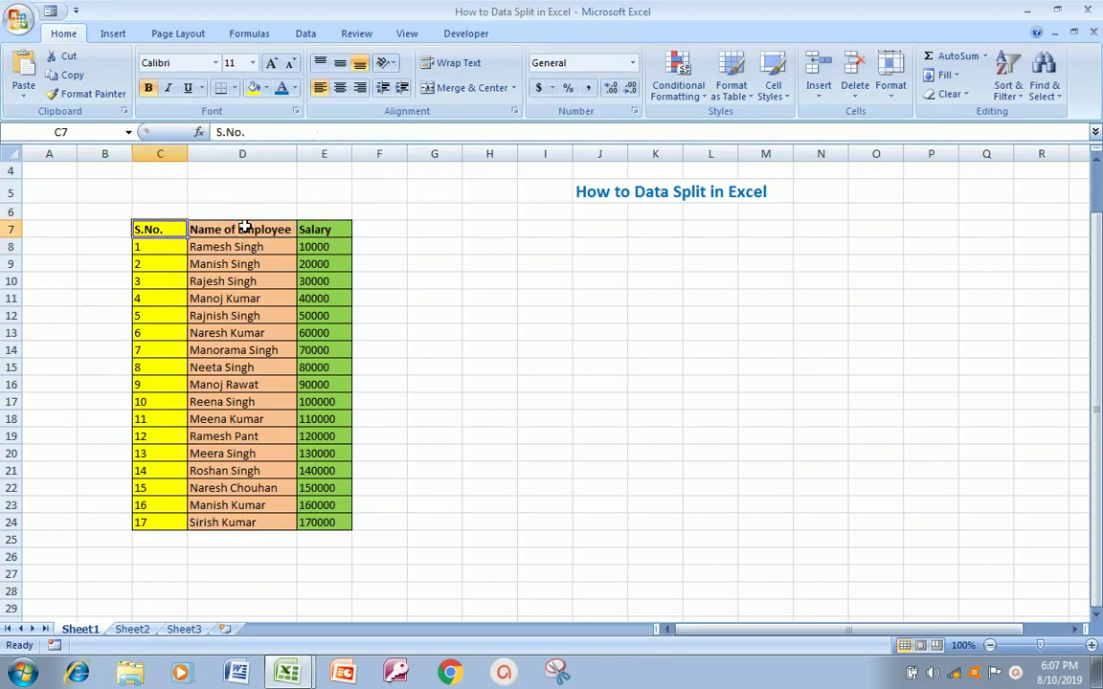
pyautogui.press('Right')
pyautogui.press('Up')
pyautogui.press('Up')
pyautogui.press('Right')
pyautogui.press('Right')
pyautogui.press('Right')
pyautogui.press('Right')
pyautogui.press('Right')
pyautogui.press('Right')
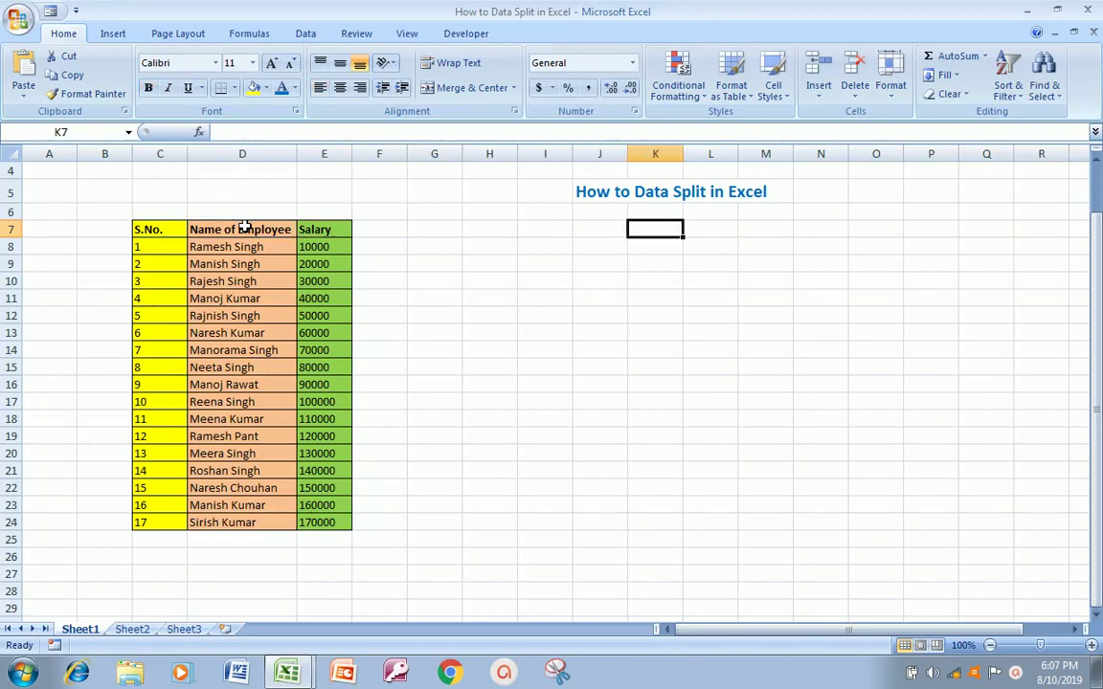
pyautogui.press('Down')
pyautogui.press('Down')
pyautogui.press('Left')
pyautogui.press('Left')
pyautogui.press('Left')
pyautogui.press('Left')
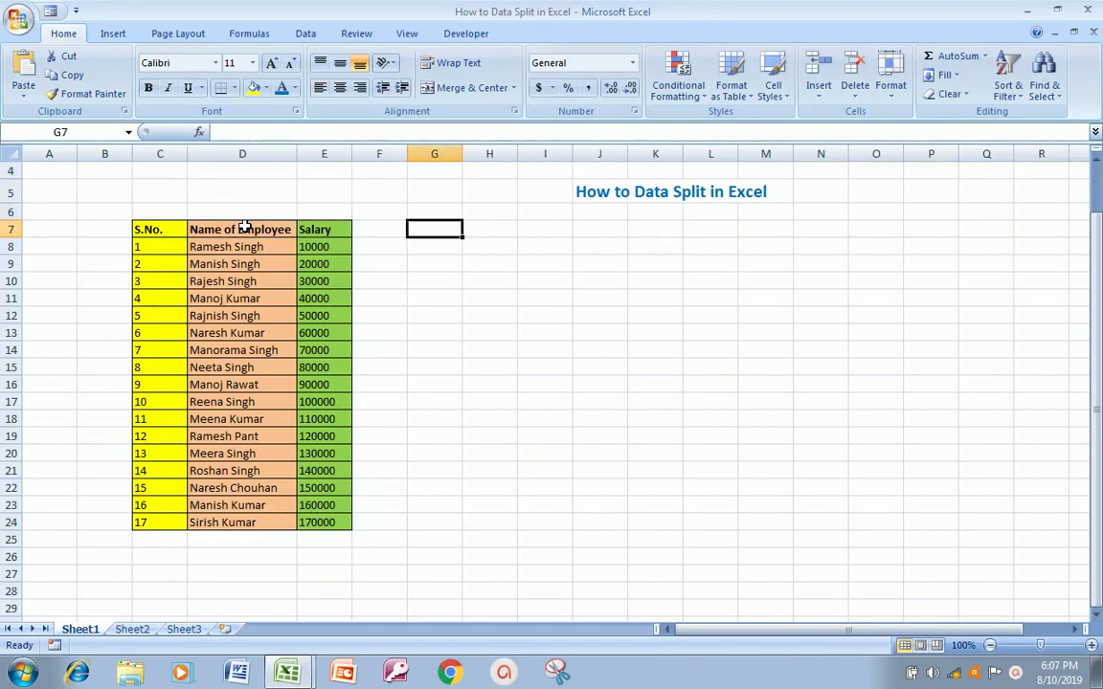
pyautogui.press('Left')
pyautogui.press('Left')
pyautogui.press('Left')
pyautogui.press('Left')
# - Select the salary table from the C7 header across and down to E24
pyautogui.hotkey('shift', 'Right')
pyautogui.hotkey('shift', 'Right')
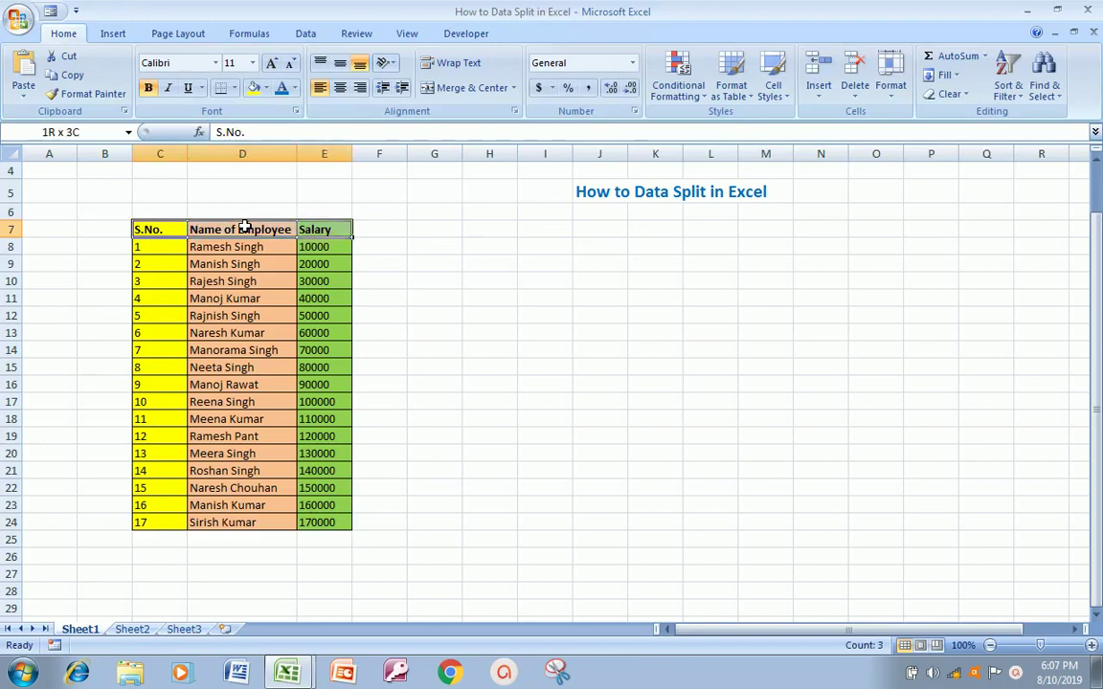
pyautogui.hotkey('shift', 'Down')
pyautogui.hotkey('shift', 'Down')
pyautogui.hotkey('shift', 'Down')
pyautogui.hotkey('shift', 'Down')
pyautogui.hotkey('shift', 'Down')
pyautogui.hotkey('shift', 'Down')
pyautogui.hotkey('shift', 'Down')
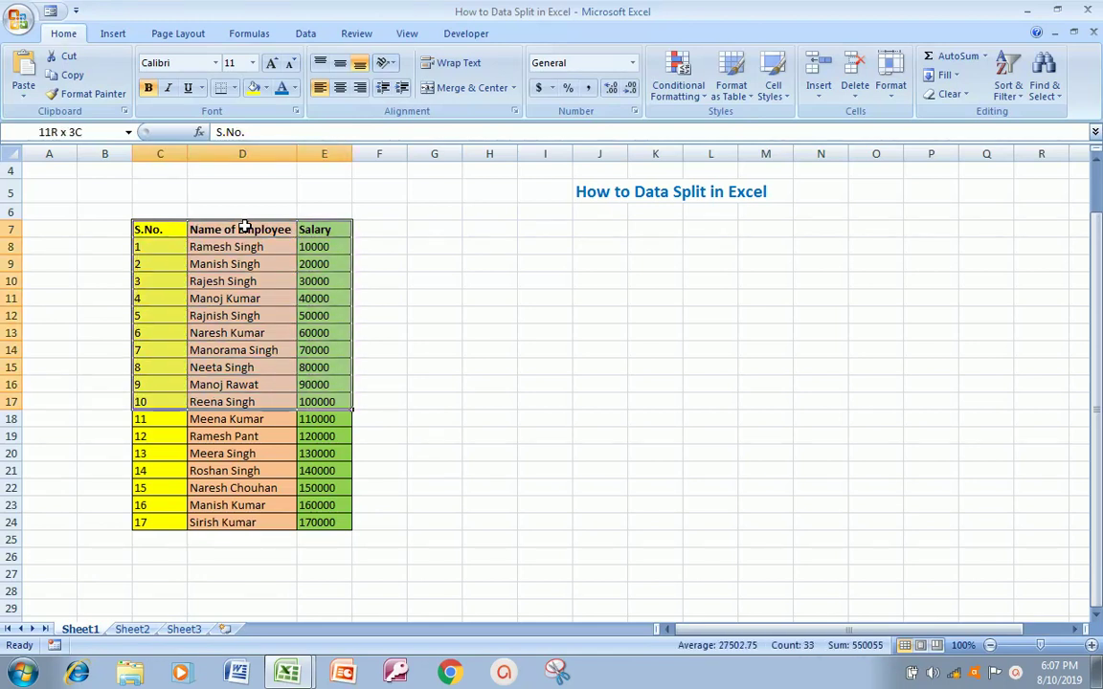
pyautogui.hotkey('shift', 'Up')
pyautogui.hotkey('shift', 'Down')
pyautogui.hotkey('shift', 'Down')
pyautogui.hotkey('shift', 'Down')
pyautogui.hotkey('shift', 'Down')
pyautogui.hotkey('shift', 'Down')
pyautogui.hotkey('shift', 'Down')
pyautogui.hotkey('shift', 'Down')
pyautogui.hotkey('shift', 'Down')
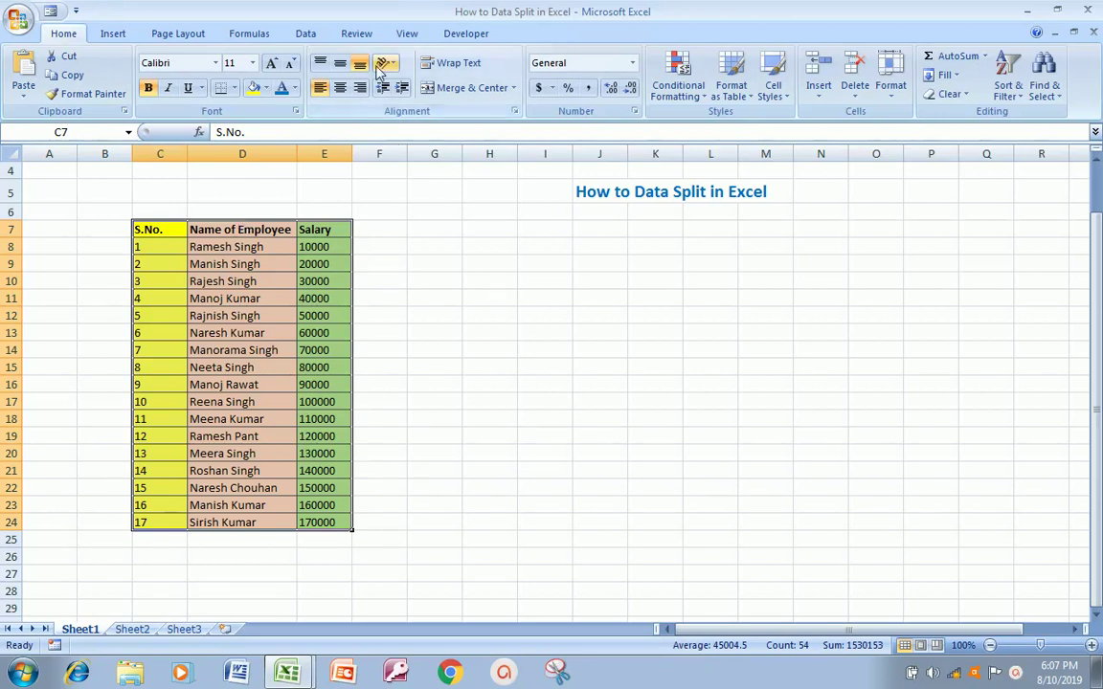
# - Browse the Insert, Data and Review ribbons, ending on the View ribbon with its Split command
pyautogui.click(119, 34)
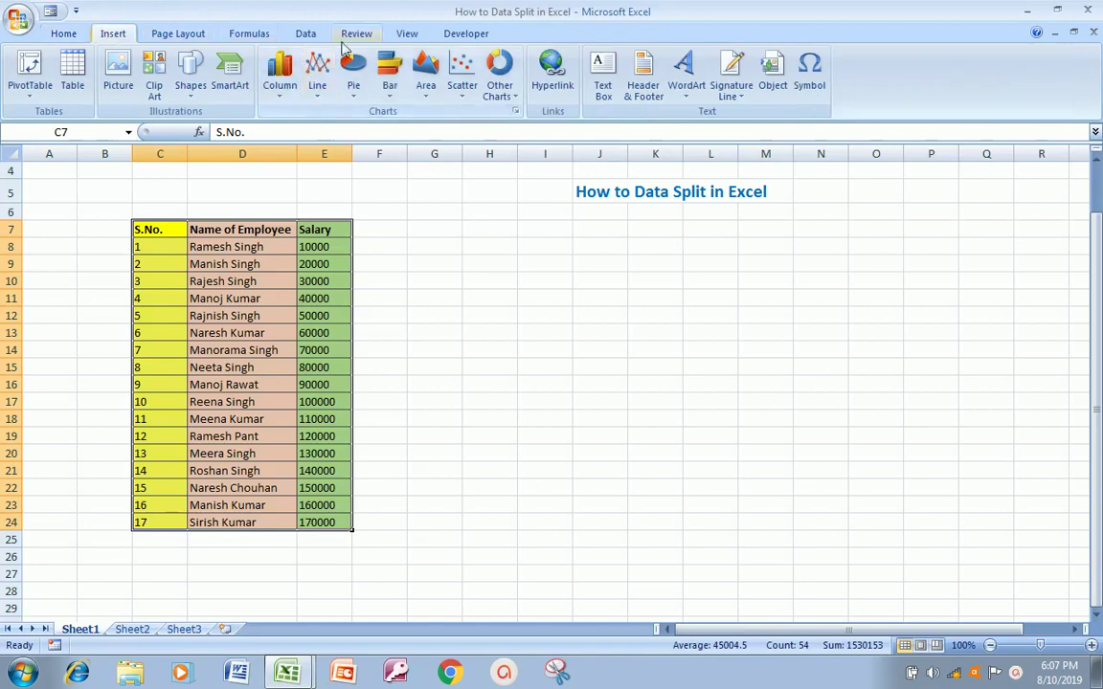
pyautogui.click(310, 40)
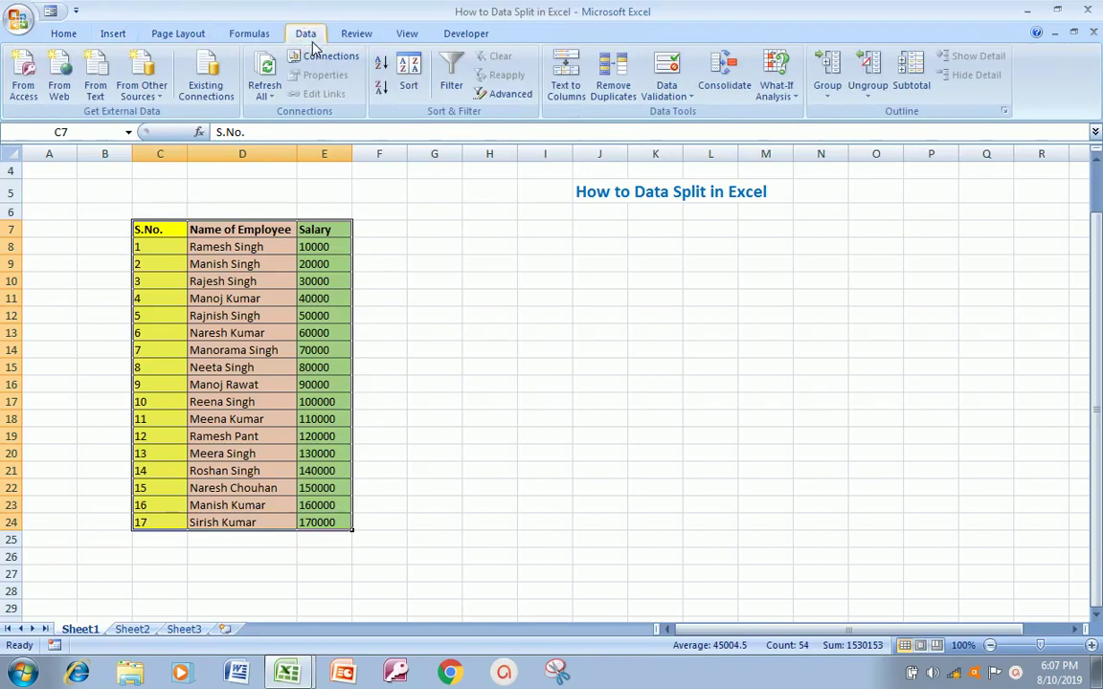
pyautogui.click(369, 36)
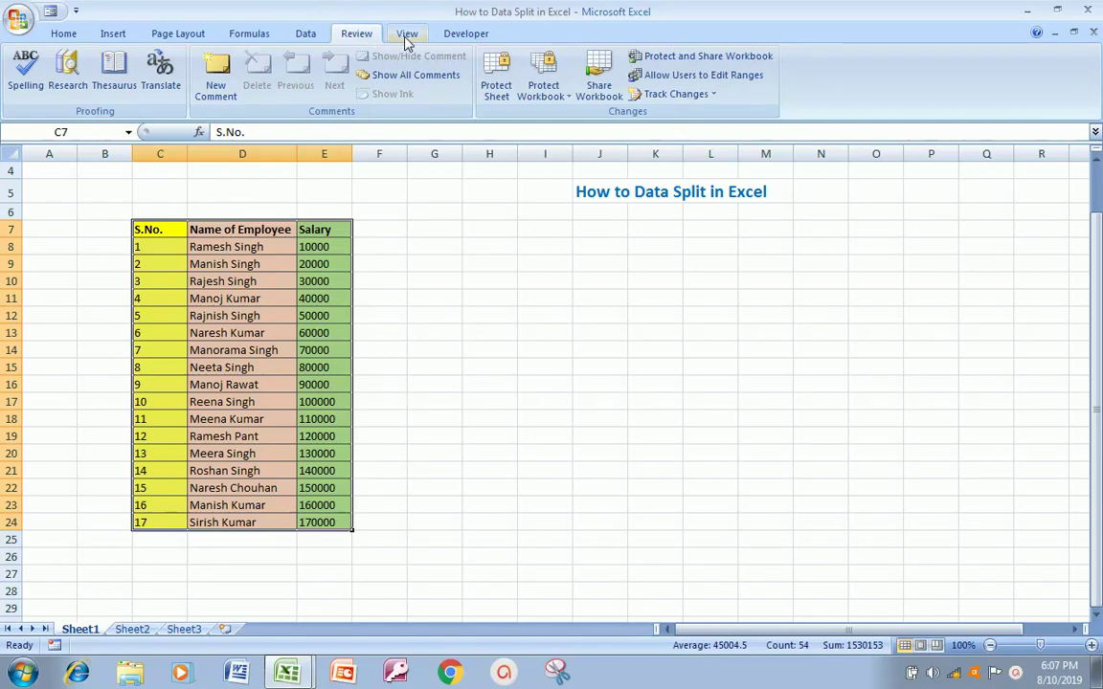
pyautogui.click(406, 40)
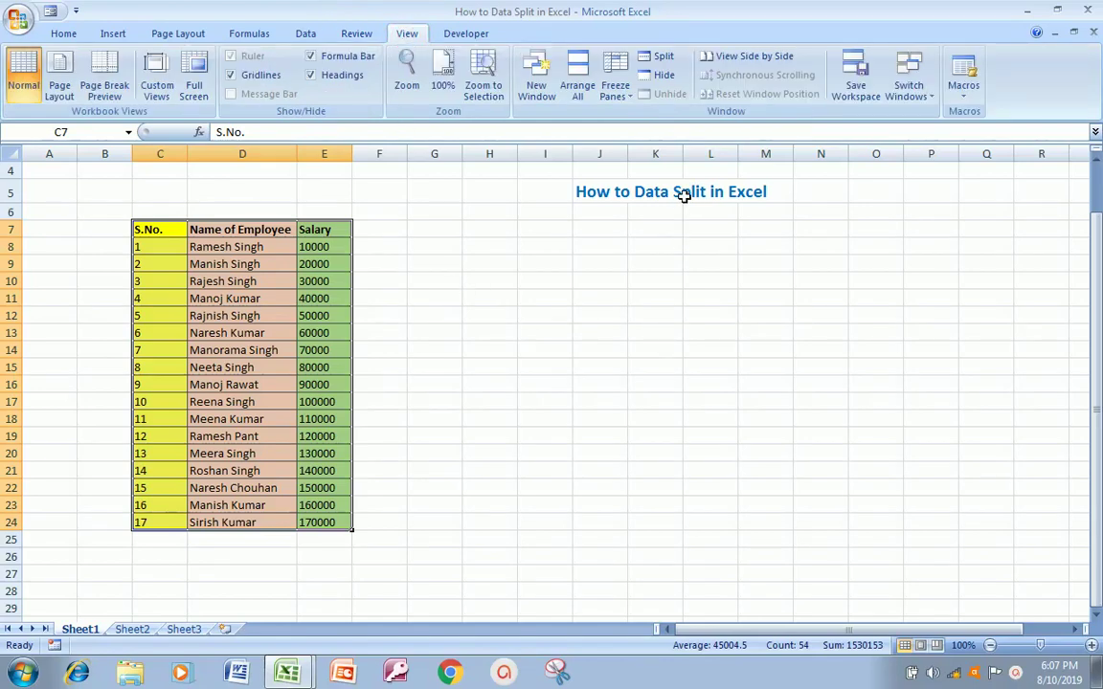
# - Split the window into two panes and scroll the upper pane down and back to the title
pyautogui.click(665, 57)
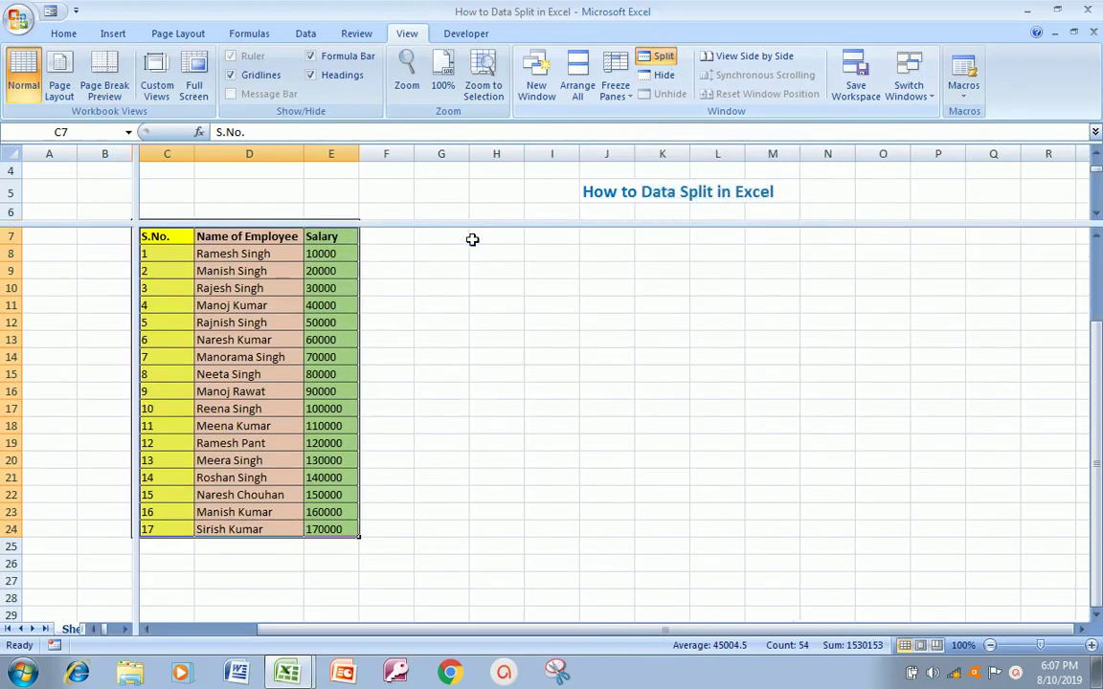
pyautogui.click(217, 284)
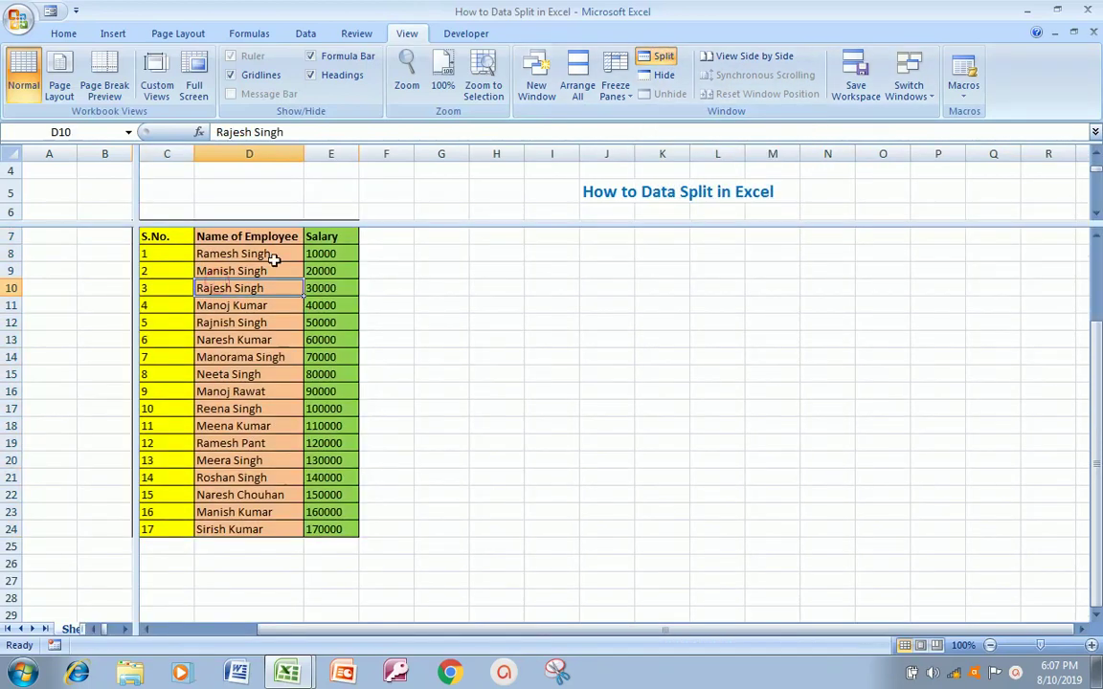
pyautogui.click(202, 190)
pyautogui.press('Down')
pyautogui.press('Down')
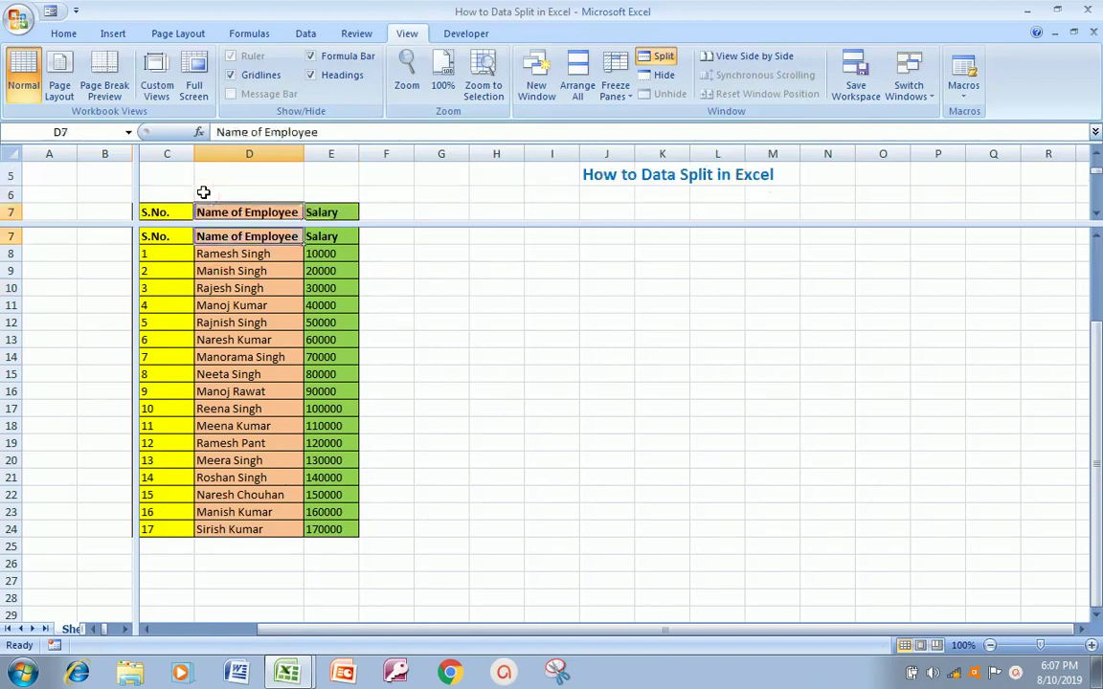
pyautogui.press('Down')
pyautogui.press('Down')
pyautogui.press('Up')
pyautogui.press('Up')
pyautogui.press('Up')
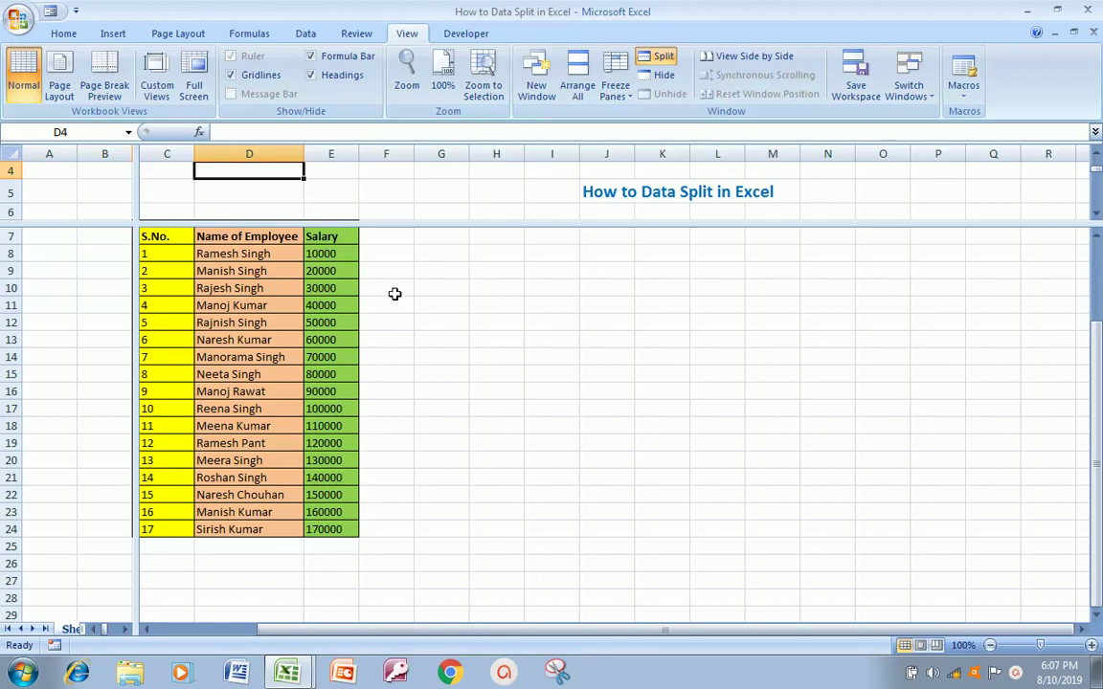
# - Scroll the lower pane up and down the name column independently of the upper pane
pyautogui.click(493, 247)
pyautogui.press('Up')
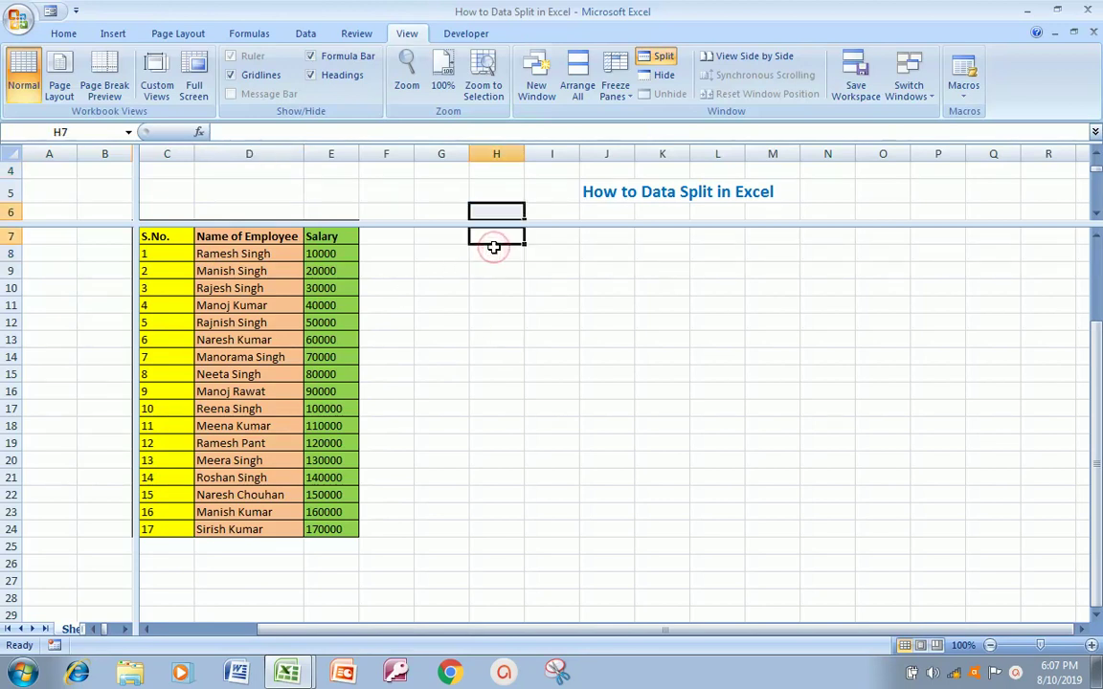
pyautogui.press('Up')
pyautogui.press('Left')
pyautogui.press('Left')
pyautogui.press('Left')
pyautogui.press('Left')
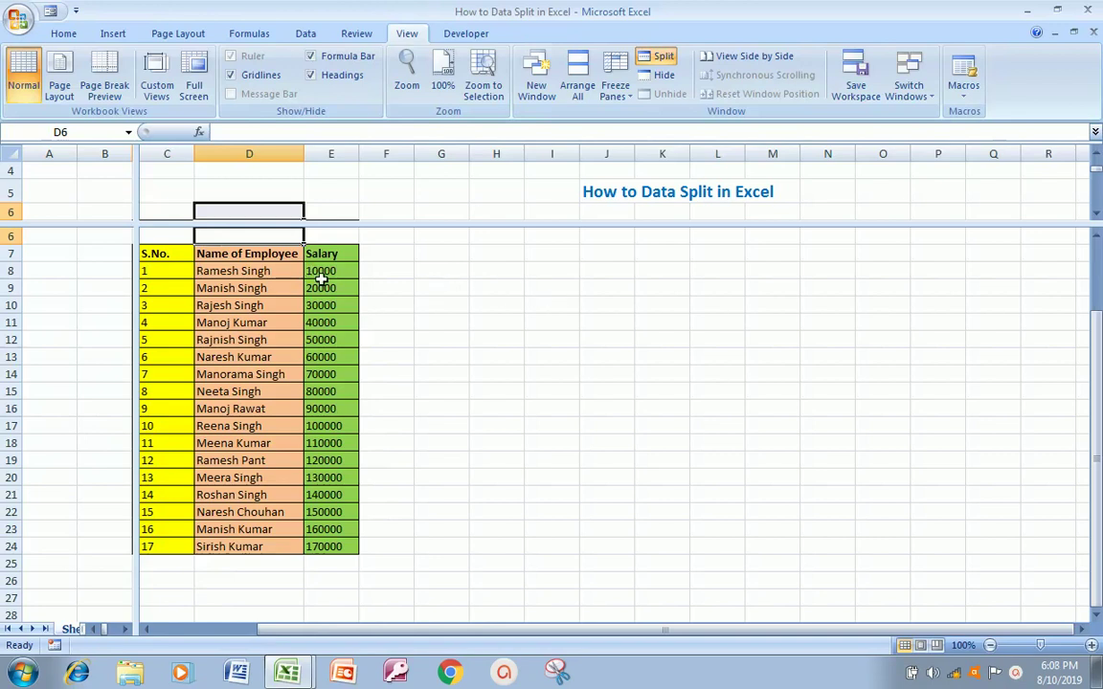
pyautogui.press('Up')
pyautogui.press('Up')
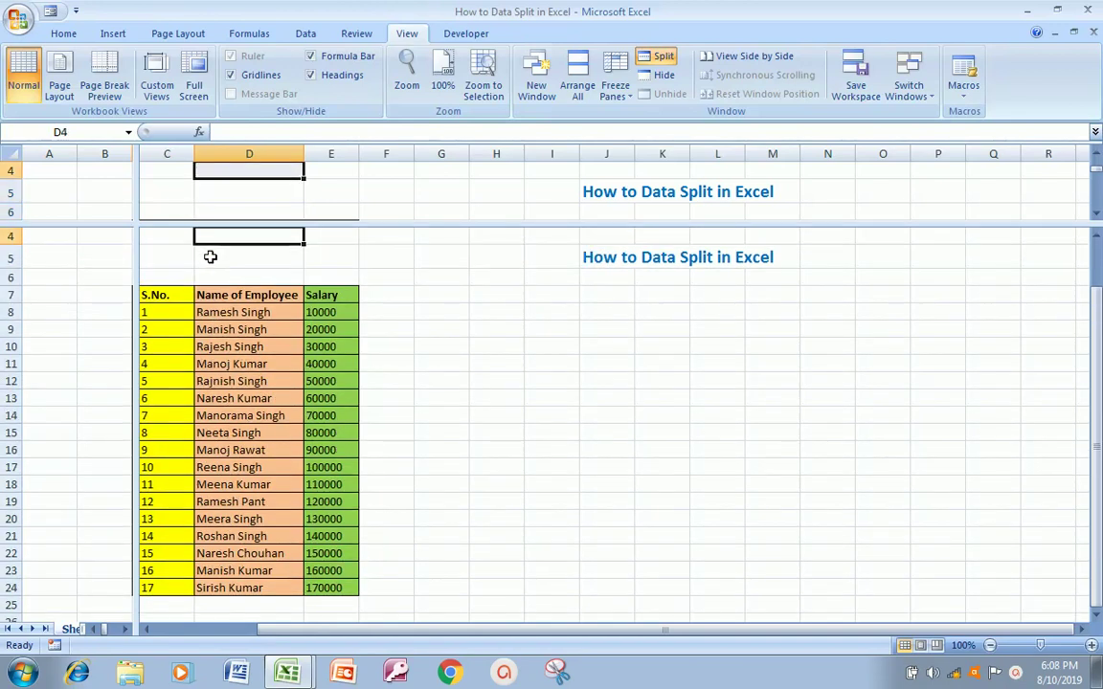
pyautogui.press('Down')
pyautogui.press('Down')
pyautogui.press('Down')
pyautogui.press('Down')
pyautogui.press('Down')
pyautogui.press('Down')
pyautogui.press('Down')
pyautogui.press('Down')
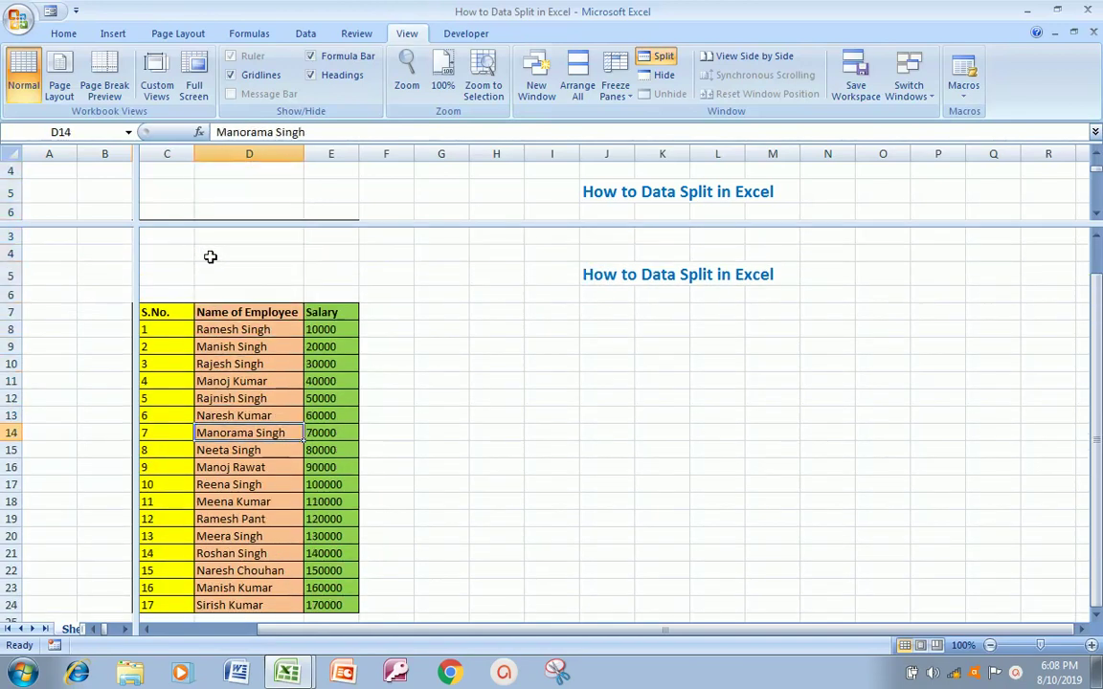
pyautogui.press('Down')
pyautogui.press('Down')
pyautogui.press('Down')
pyautogui.press('Down')
pyautogui.press('Down')
pyautogui.press('Down')
pyautogui.press('Down')
pyautogui.press('Down')
pyautogui.press('Down')
pyautogui.press('Down')
pyautogui.press('Down')
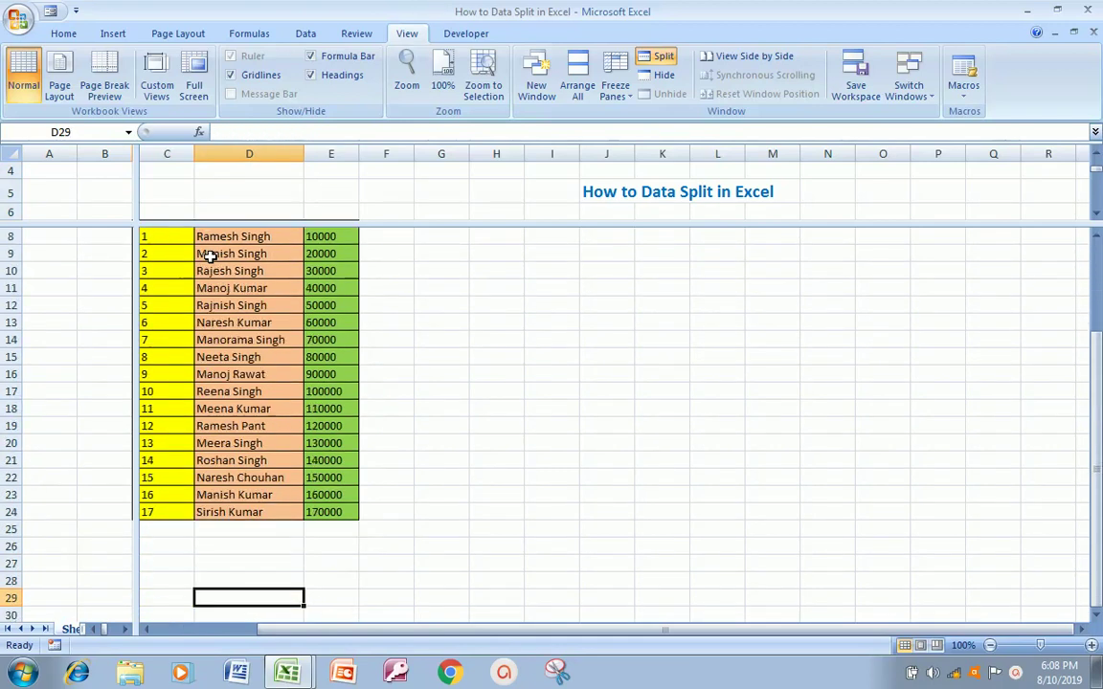
pyautogui.press('Down')
pyautogui.press('Down')
pyautogui.press('Down')
pyautogui.press('Down')
pyautogui.press('Down')
pyautogui.press('Up')
pyautogui.press('Up')
pyautogui.press('Up')
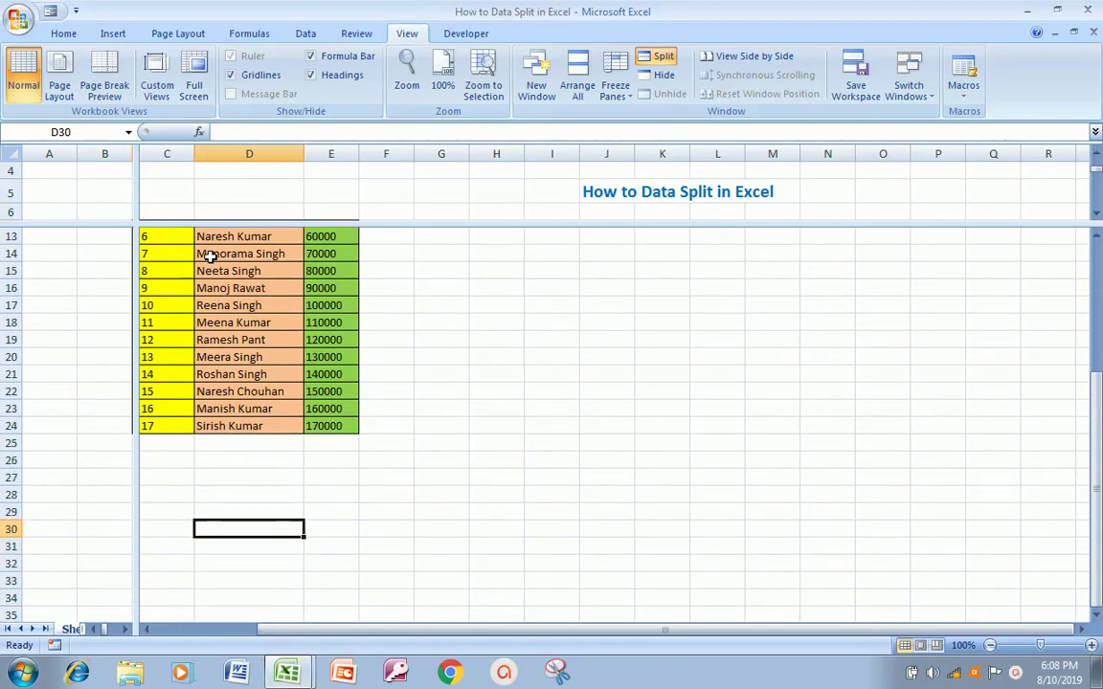
pyautogui.press('Up')
pyautogui.press('Up')
pyautogui.press('Up')
pyautogui.press('Up')
pyautogui.press('Up')
pyautogui.press('Up')
pyautogui.press('Up')
pyautogui.press('Up')
pyautogui.press('Up')
pyautogui.press('Up')
pyautogui.press('Up')
pyautogui.press('Up')
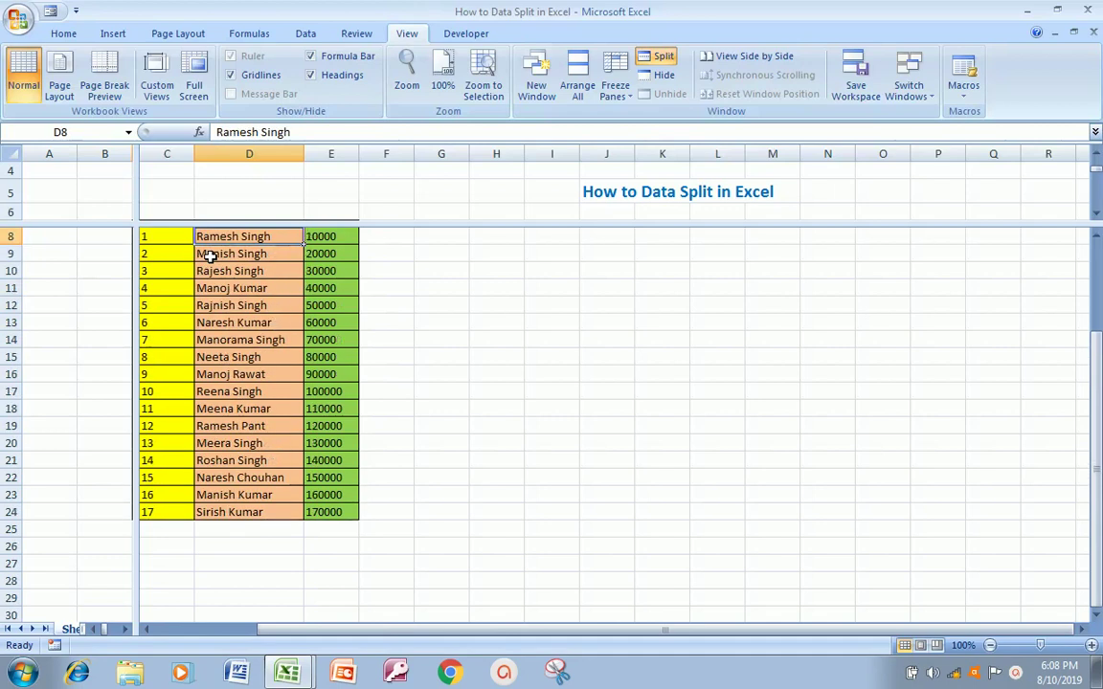
pyautogui.press('Up')
pyautogui.press('Up')
pyautogui.press('Up')
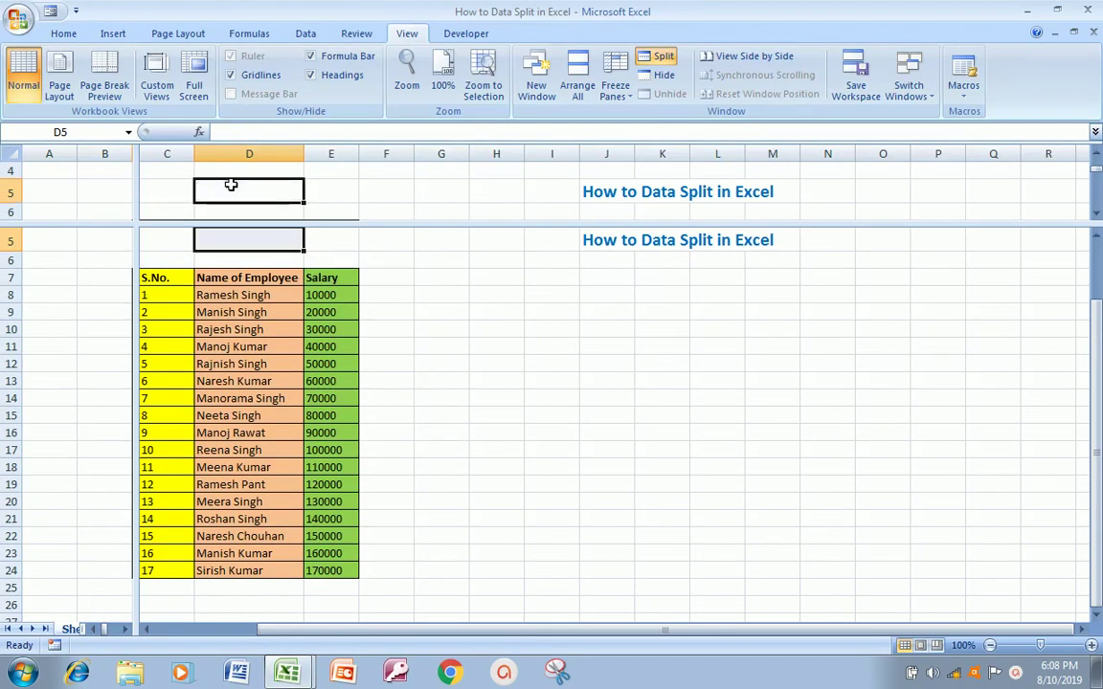
# - Scroll the upper pane down through the employee list and back above the table
pyautogui.press('Up')
pyautogui.press('Down')
pyautogui.press('Down')
pyautogui.press('Down')
pyautogui.press('Down')
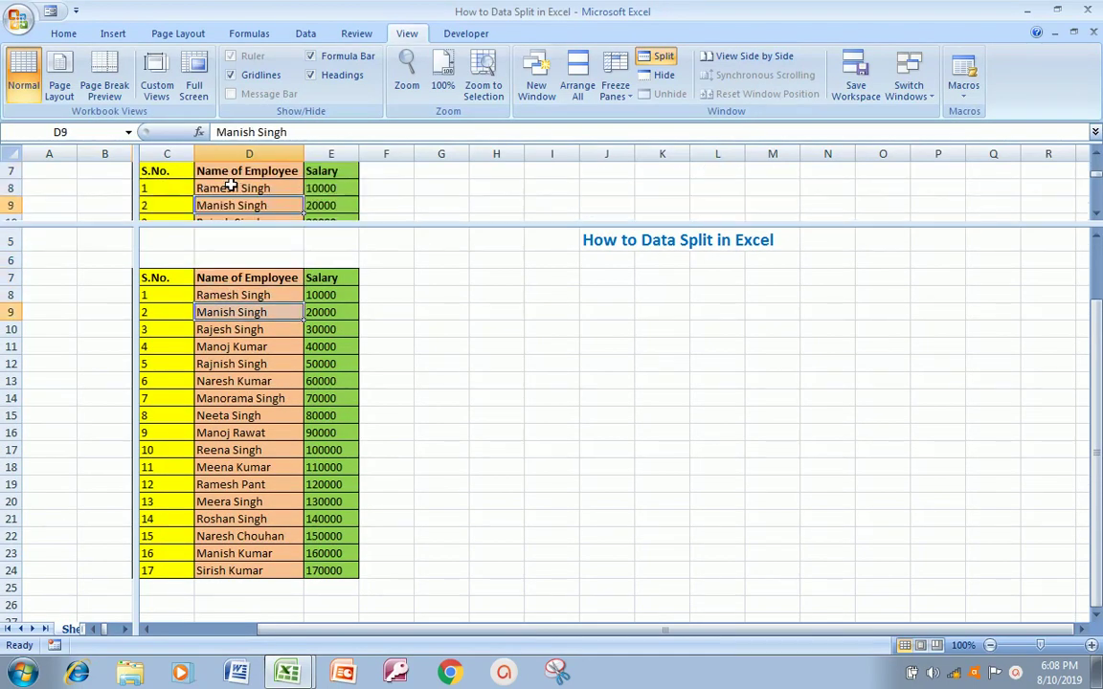
pyautogui.press('Down')
pyautogui.press('Down')
pyautogui.press('Up')
pyautogui.press('Up')
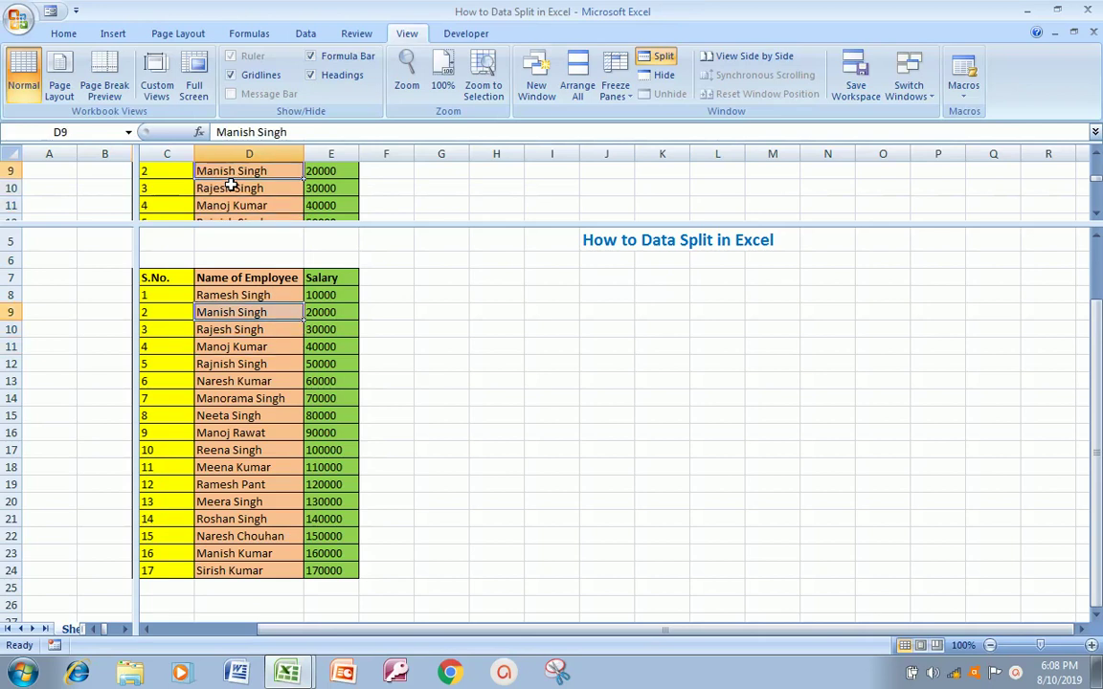
pyautogui.press('Up')
pyautogui.press('Up')
pyautogui.press('Up')
pyautogui.press('Down')
pyautogui.press('Down')
pyautogui.press('Down')
pyautogui.press('Down')
pyautogui.press('Down')
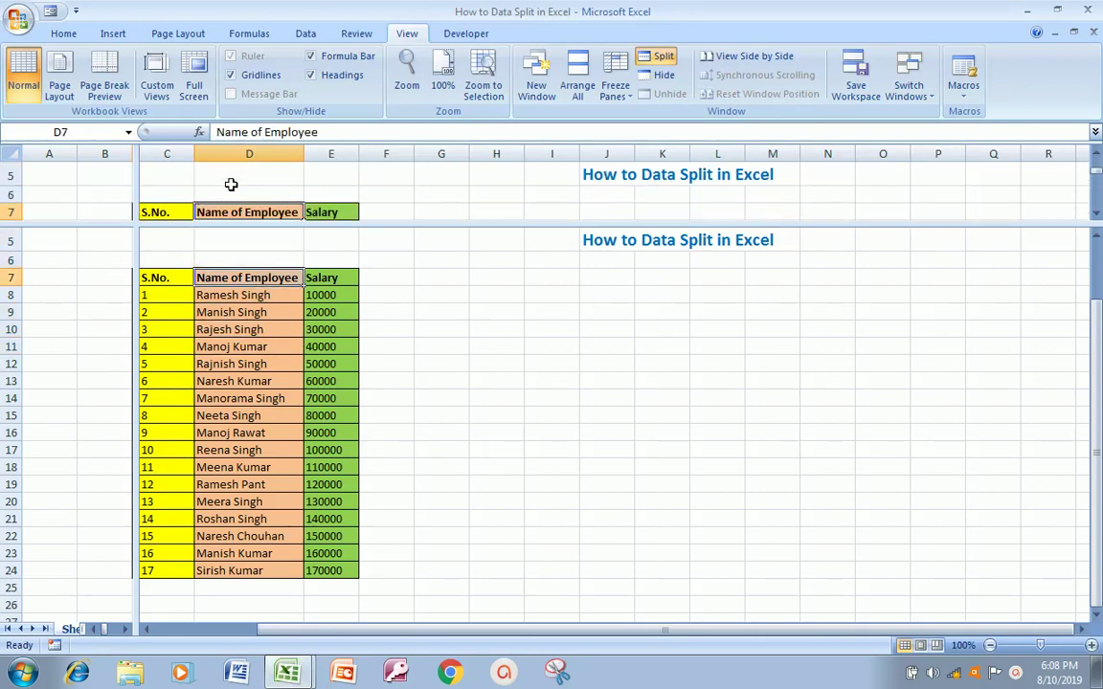
pyautogui.press('Down')
pyautogui.press('Down')
pyautogui.press('Down')
pyautogui.press('Down')
pyautogui.press('Down')
pyautogui.press('Down')
pyautogui.press('Down')
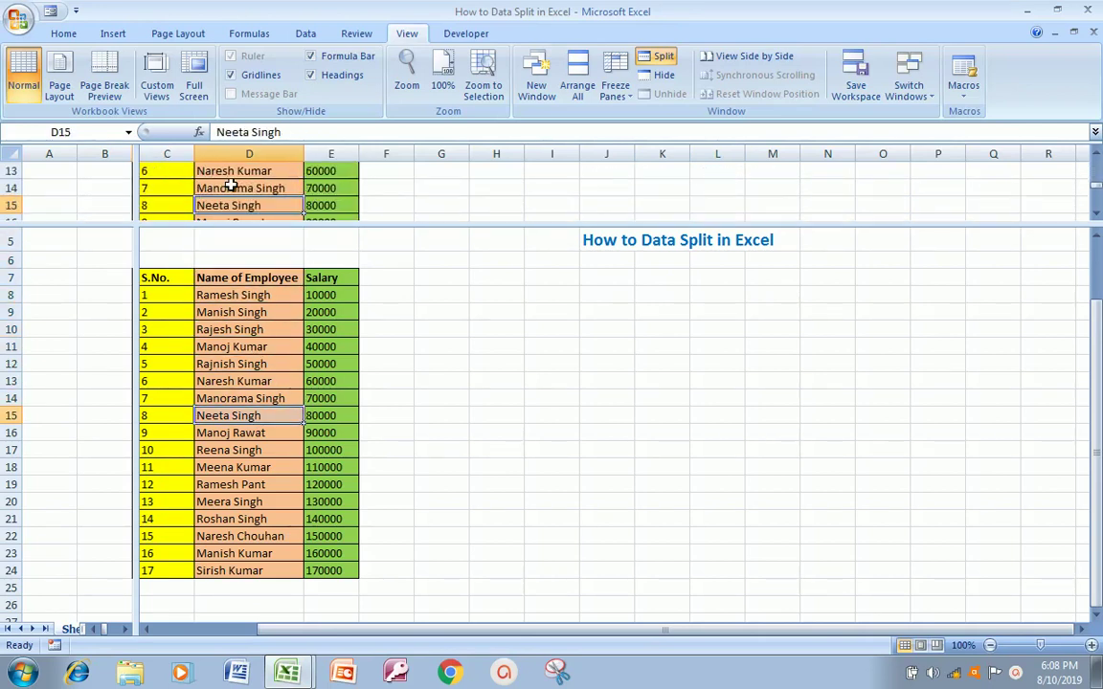
pyautogui.press('Down')
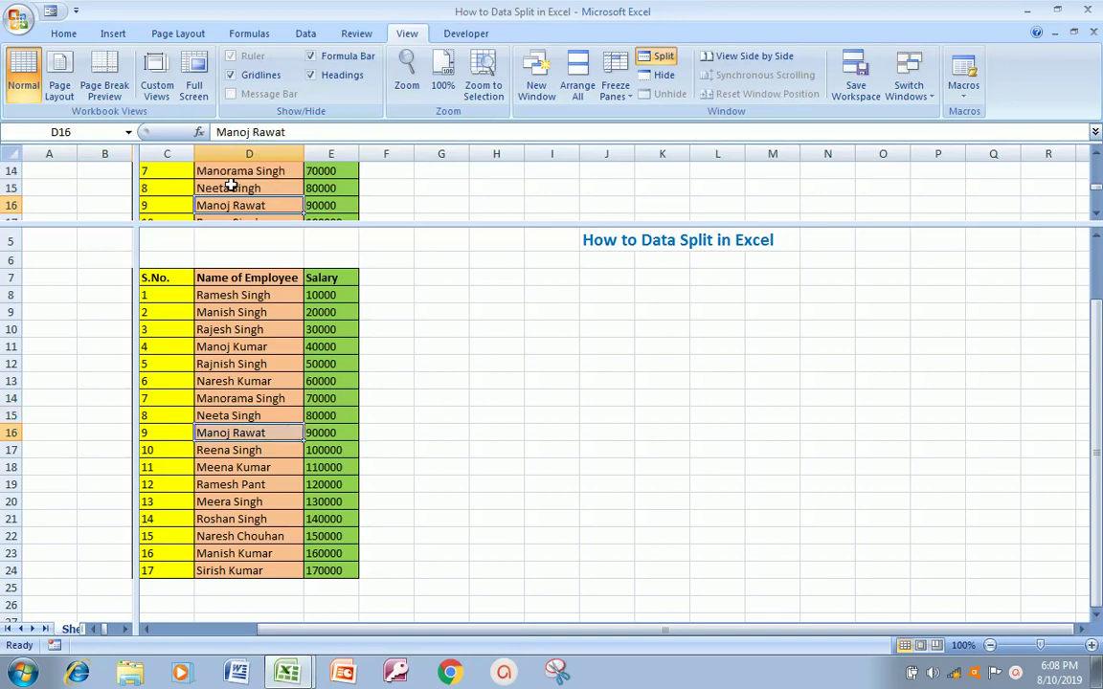
pyautogui.press('Down')
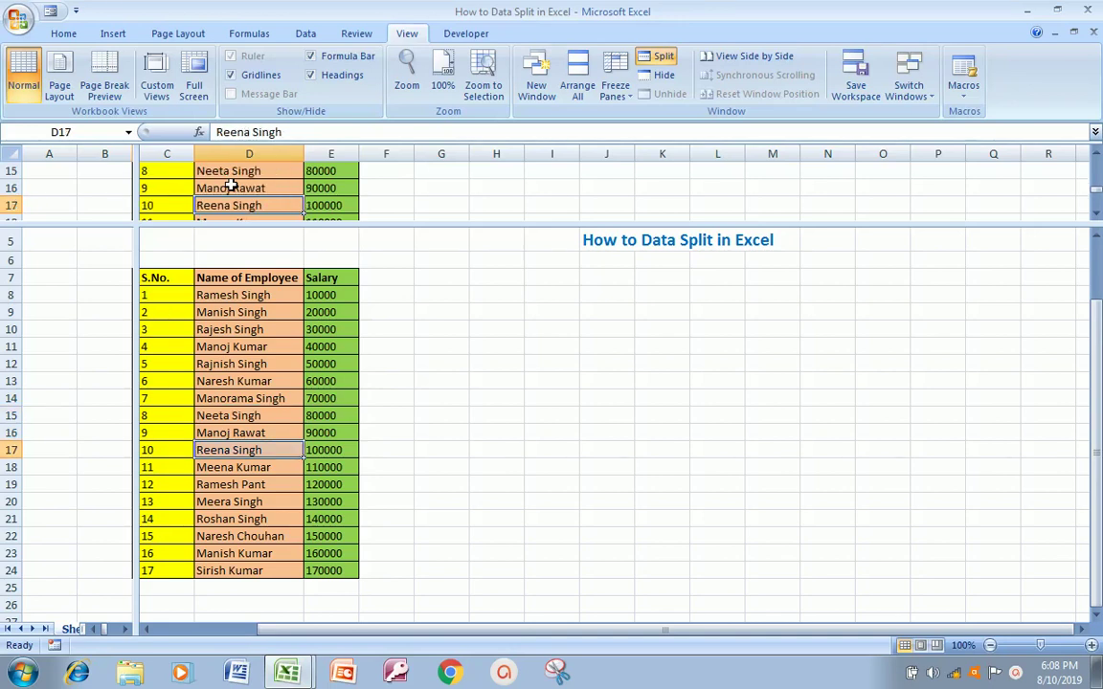
# - Step through employee name and salary cells in the upper pane, ending at row 5
pyautogui.press('Right')
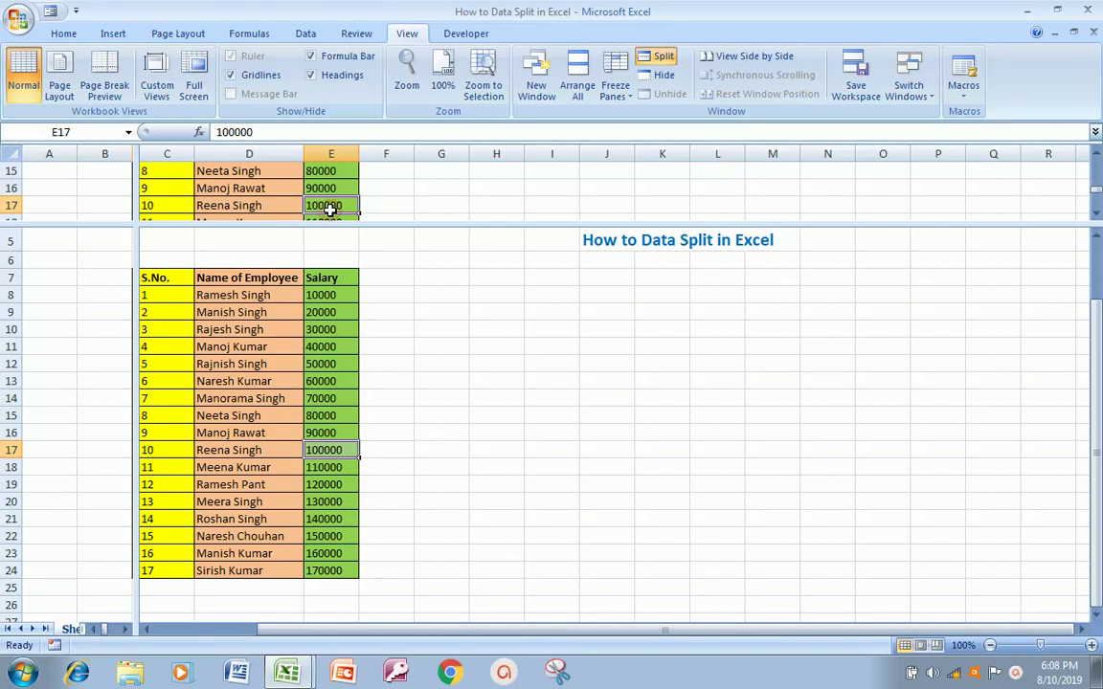
pyautogui.press('Left')
pyautogui.press('Down')
pyautogui.press('Down')
pyautogui.press('Down')
pyautogui.press('Up')
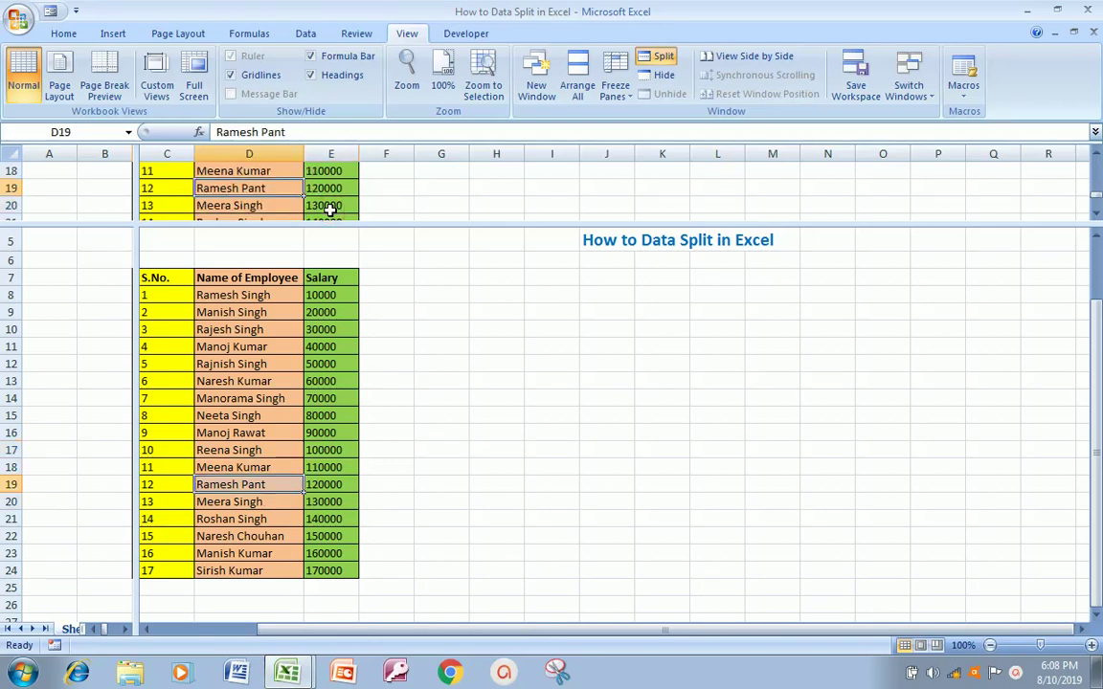
pyautogui.press('Up')
pyautogui.press('Up')
pyautogui.press('Up')
pyautogui.press('Up')
pyautogui.press('Up')
pyautogui.press('Up')
pyautogui.press('Up')
pyautogui.press('Up')
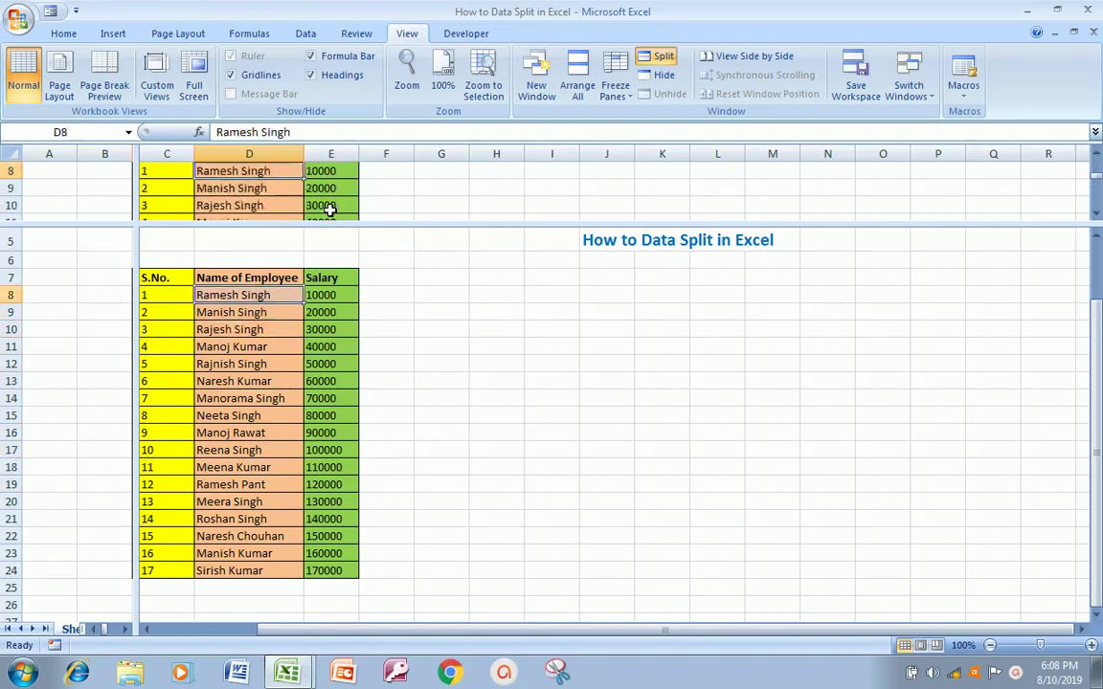
pyautogui.press('Up')
pyautogui.press('Up')
pyautogui.press('Up')
pyautogui.press('Down')
pyautogui.press('Down')
pyautogui.press('Up')
pyautogui.press('Up')
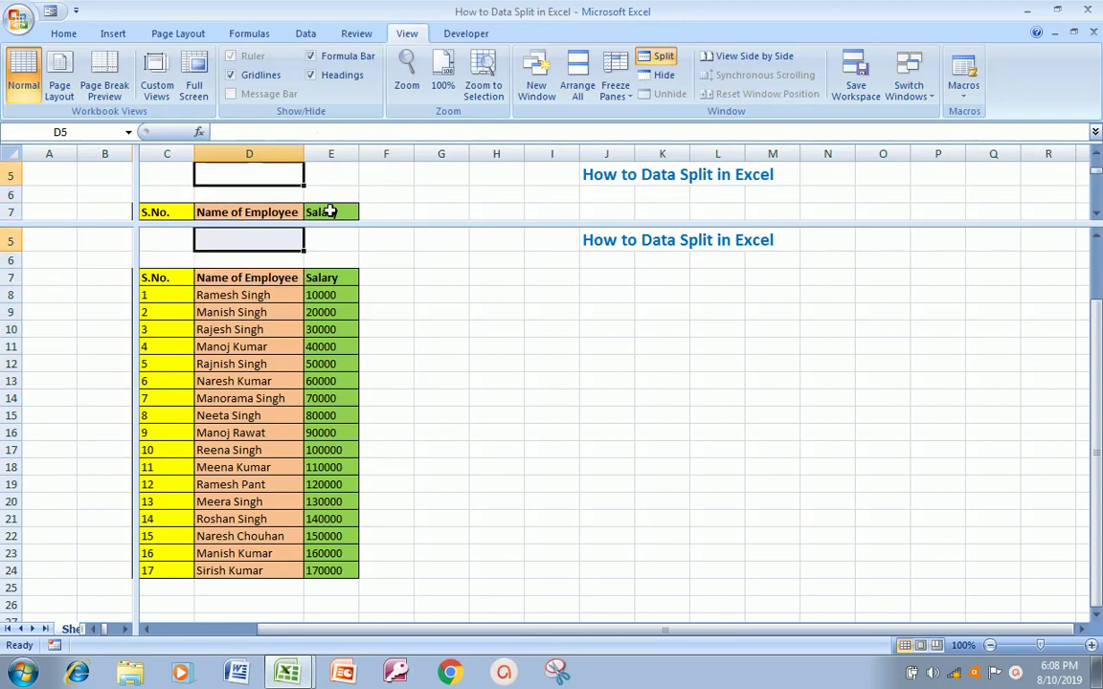
pyautogui.press('Up')
pyautogui.press('Up')
pyautogui.press('Up')
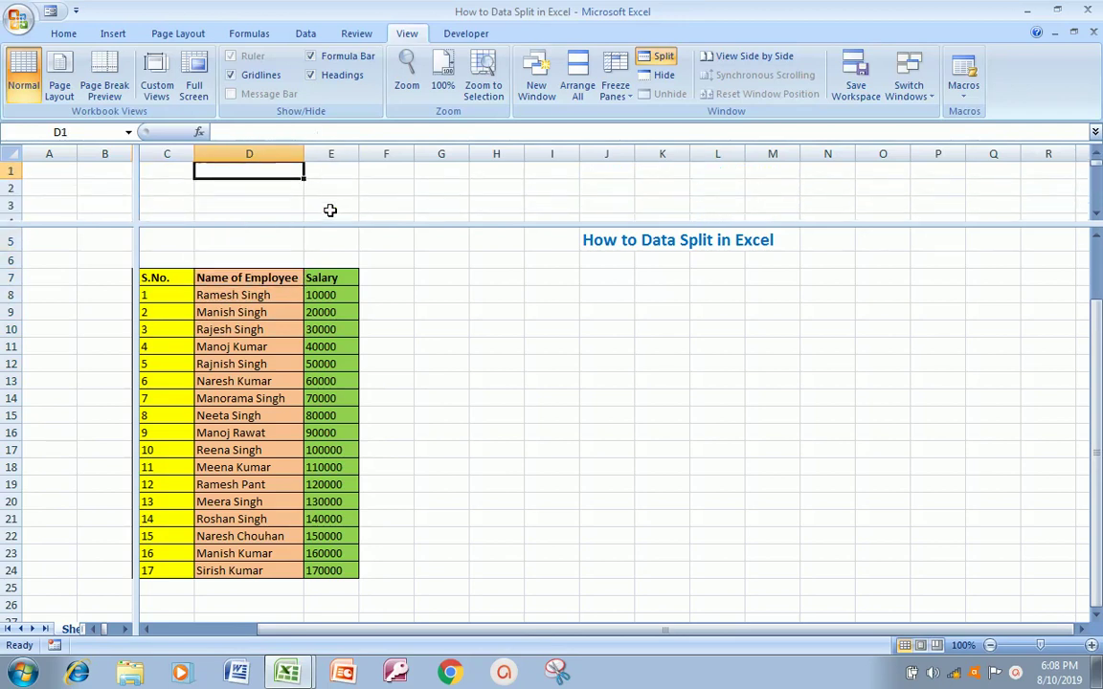
pyautogui.press('Down')
pyautogui.press('Down')
pyautogui.press('Down')
pyautogui.press('Down')
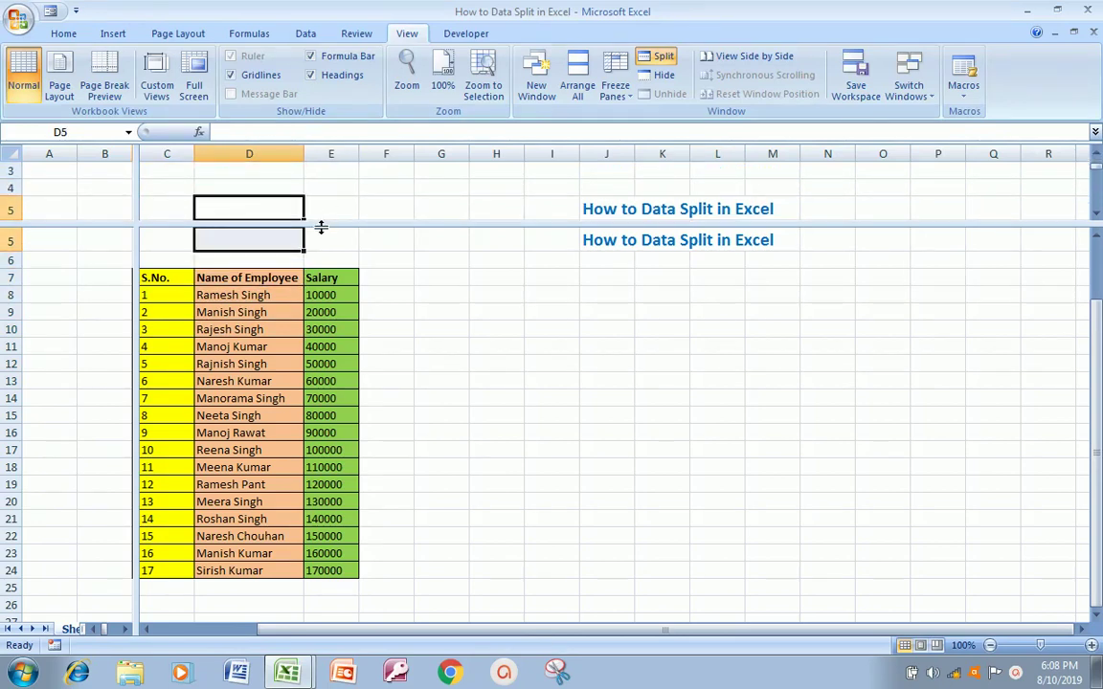
# - Raise the split line to leave a two-row upper pane and move to the sheet's top
pyautogui.moveTo(321, 226); pyautogui.dragTo(321, 188)
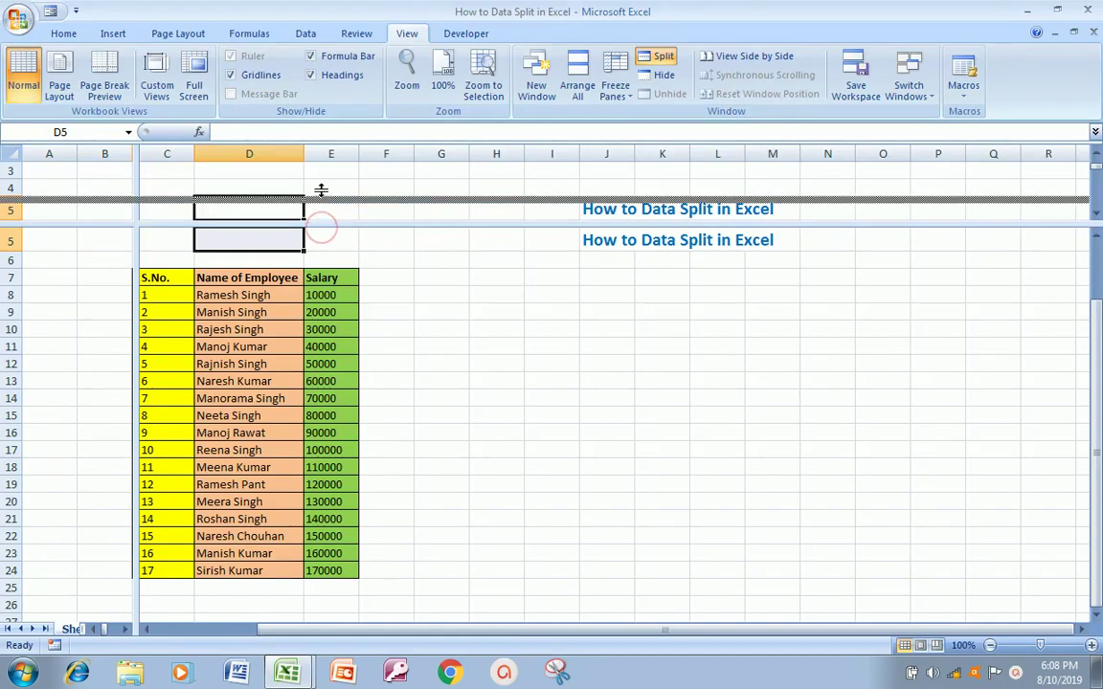
pyautogui.press('Up')
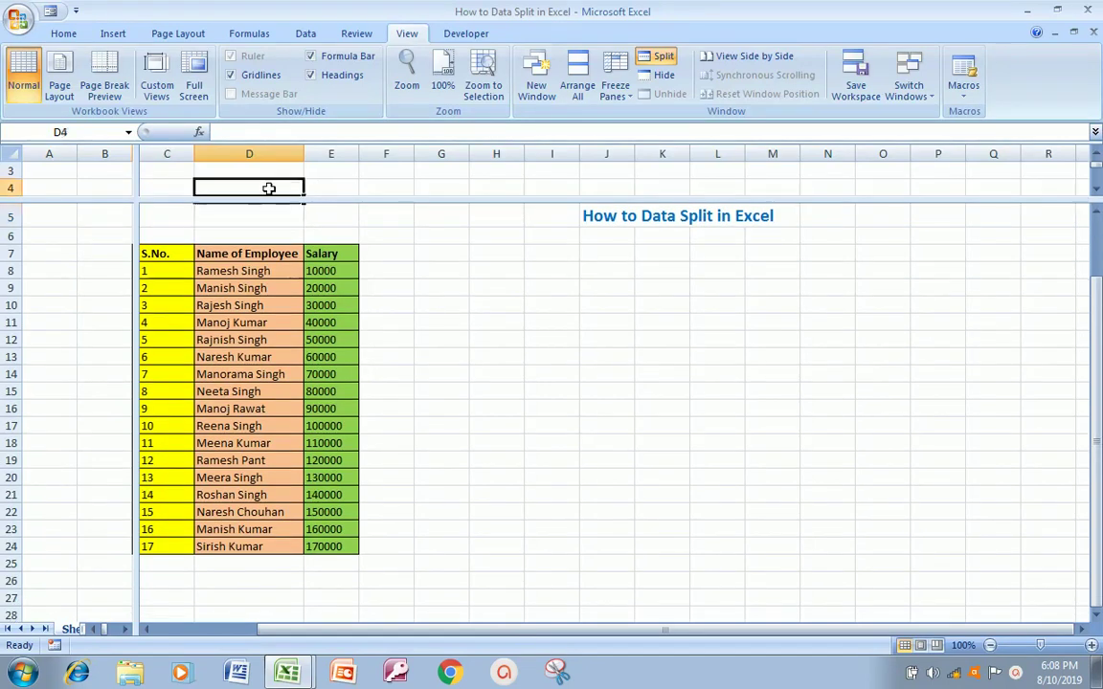
pyautogui.press('Down')
# - Step down and up through the employee rows inside the two-row upper pane
pyautogui.press('Down')
pyautogui.press('Down')
pyautogui.press('Down')
pyautogui.press('Down')
pyautogui.press('Down')
pyautogui.press('Up')
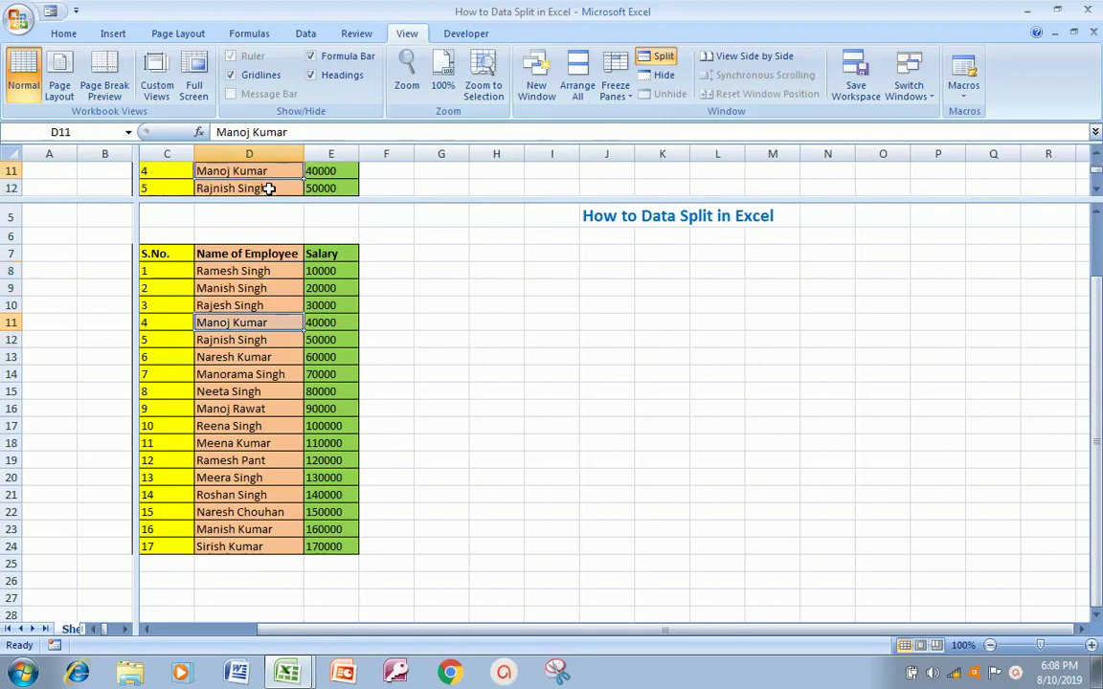
pyautogui.press('Up')
pyautogui.press('Up')
pyautogui.press('Up')
pyautogui.press('Down')
pyautogui.press('Down')
pyautogui.press('Down')
pyautogui.press('Down')
pyautogui.press('Down')
pyautogui.press('Down')
pyautogui.press('Down')
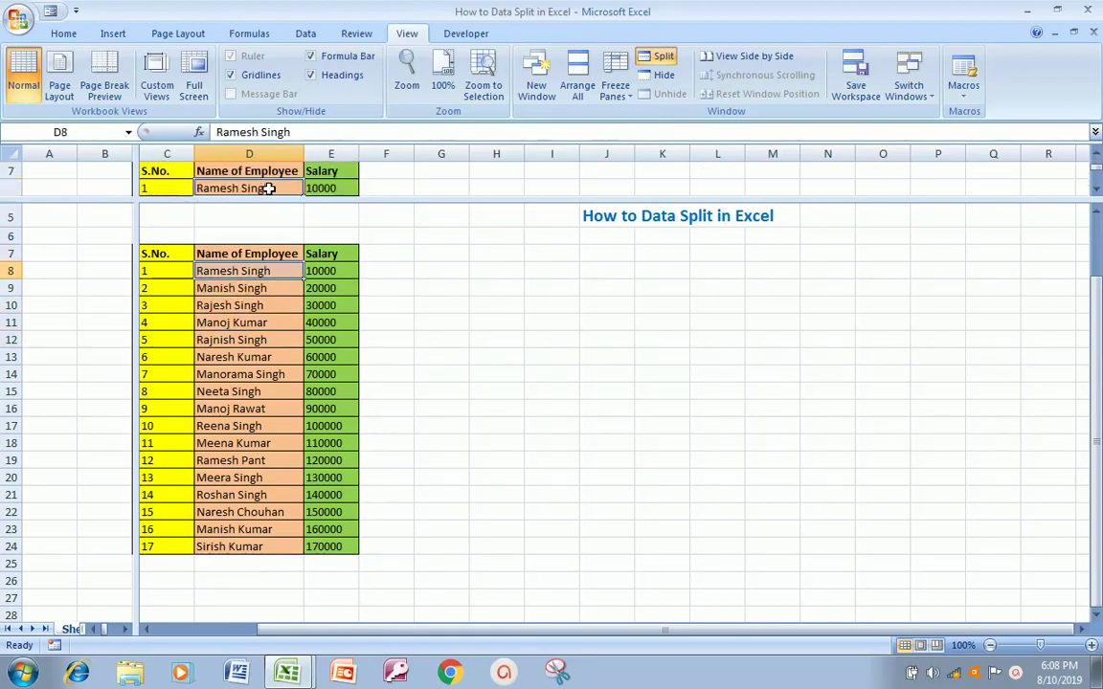
pyautogui.press('Down')
pyautogui.press('Down')
pyautogui.press('Down')
pyautogui.press('Down')
pyautogui.press('Down')
pyautogui.press('Down')
pyautogui.press('Down')
pyautogui.press('Down')
pyautogui.press('Down')
pyautogui.press('Down')
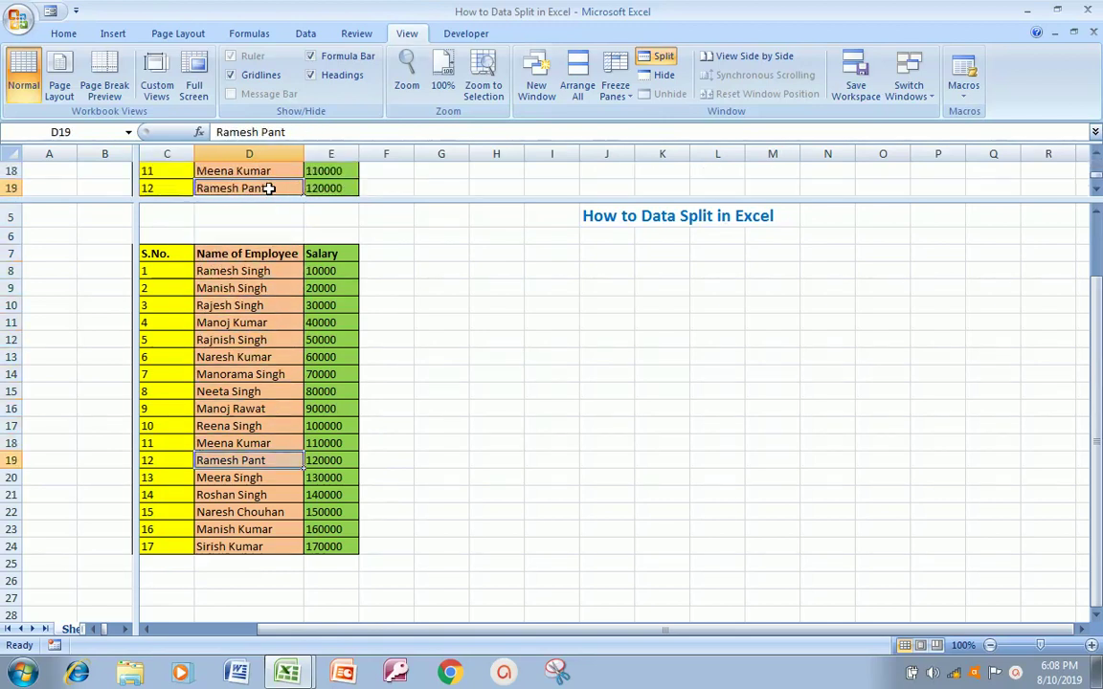
pyautogui.press('Down')
pyautogui.press('Down')
pyautogui.press('Down')
pyautogui.press('Down')
pyautogui.press('Down')
pyautogui.press('Down')
pyautogui.press('Up')
pyautogui.press('Up')
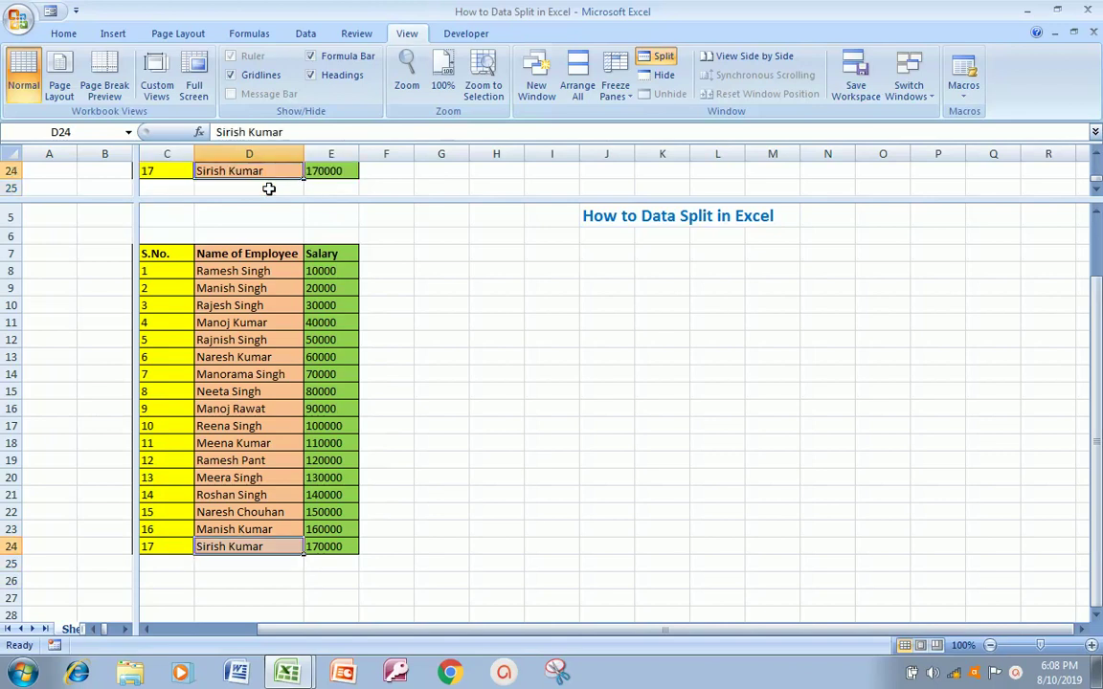
pyautogui.press('Up')
pyautogui.press('Up')
pyautogui.press('Up')
pyautogui.press('Up')
pyautogui.press('Up')
pyautogui.press('Up')
pyautogui.press('Up')
pyautogui.press('Up')
pyautogui.press('Up')
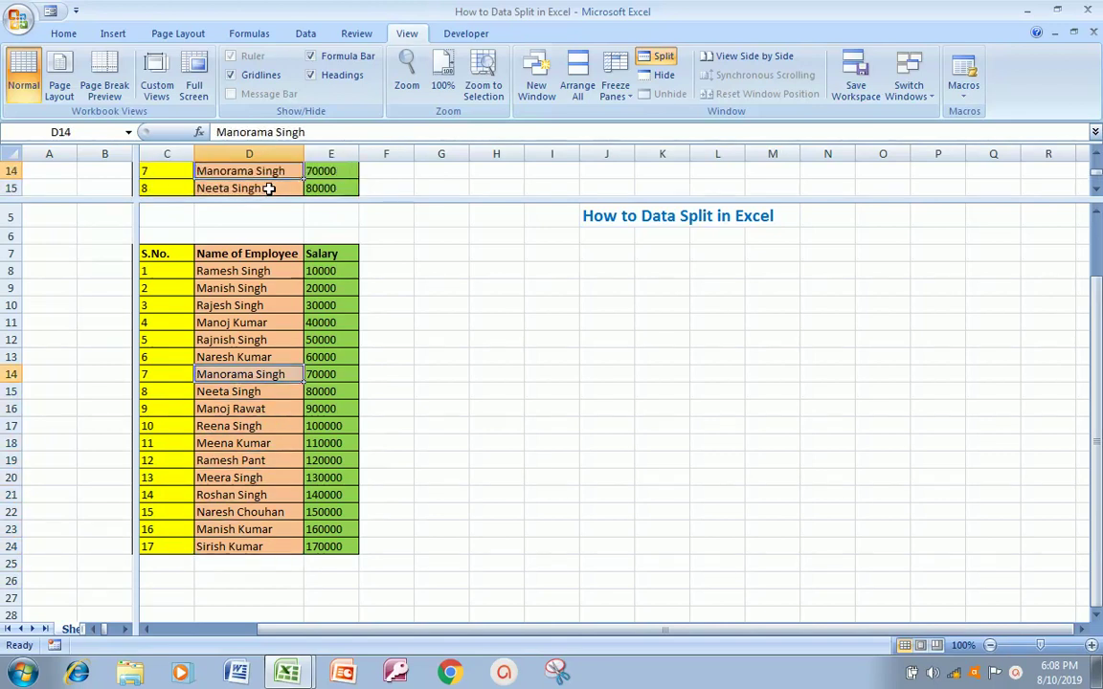
pyautogui.press('Up')
pyautogui.press('Up')
pyautogui.press('Up')
pyautogui.press('Up')
pyautogui.press('Down')
pyautogui.press('Down')
pyautogui.press('Down')
pyautogui.press('Down')
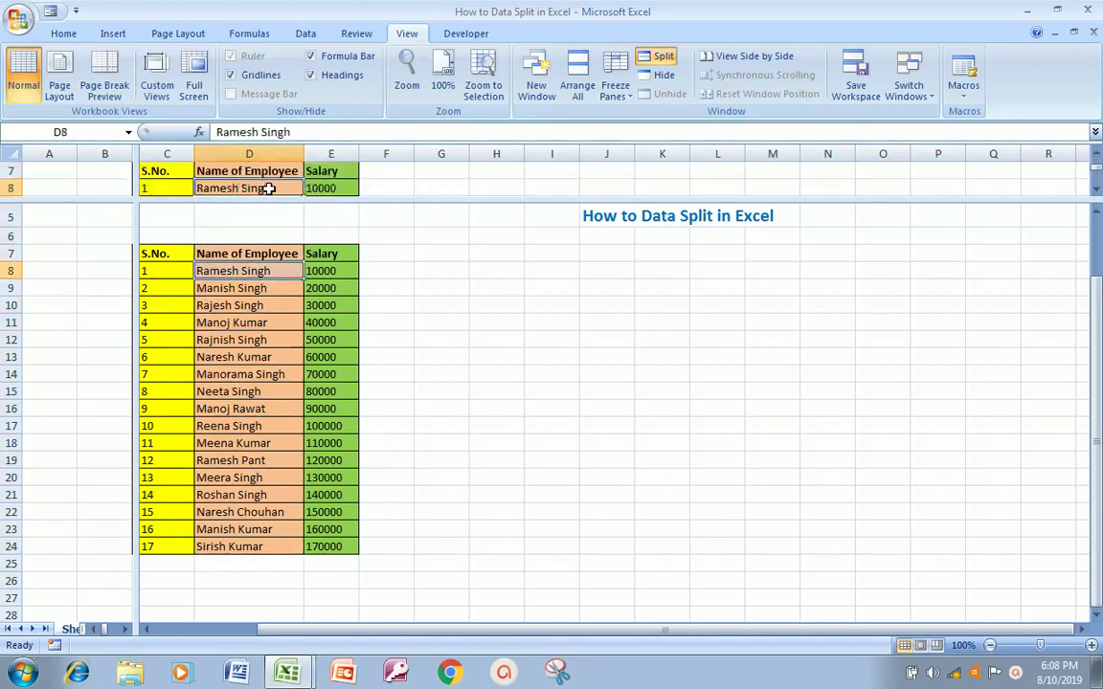
pyautogui.press('Down')
pyautogui.press('Down')
pyautogui.press('Down')
pyautogui.press('Down')
pyautogui.press('Down')
pyautogui.press('Down')
pyautogui.press('Down')
pyautogui.press('Down')
pyautogui.press('Down')
pyautogui.press('Down')
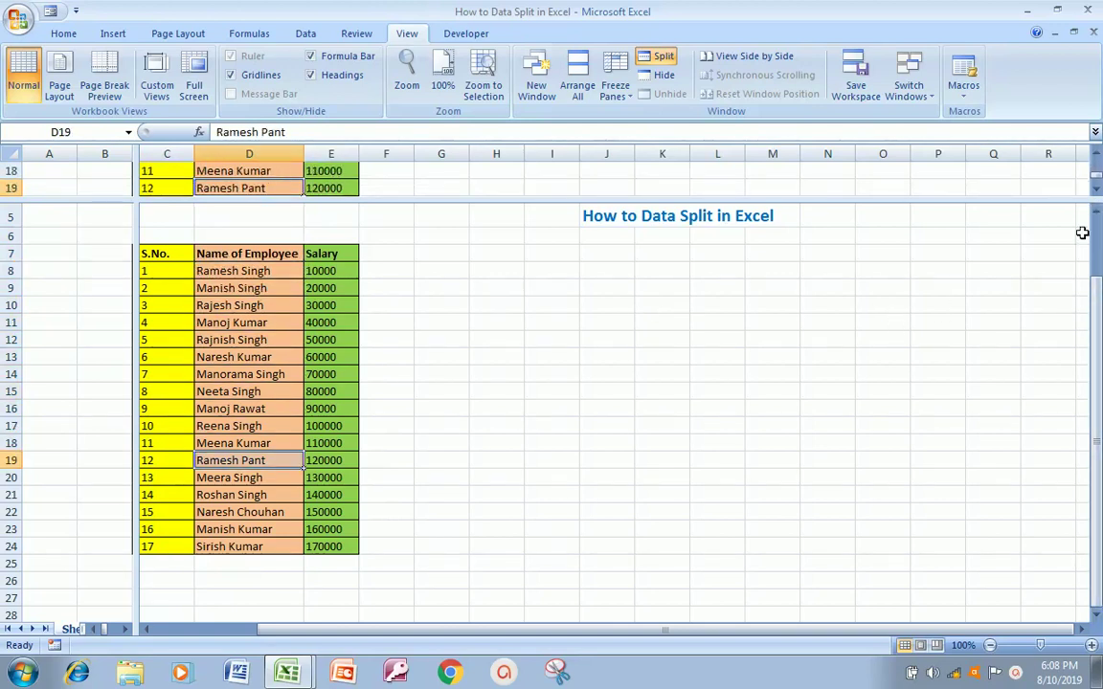
# - Scroll the upper pane up to the title rows and back down using its scrollbar
pyautogui.click(1097, 159)
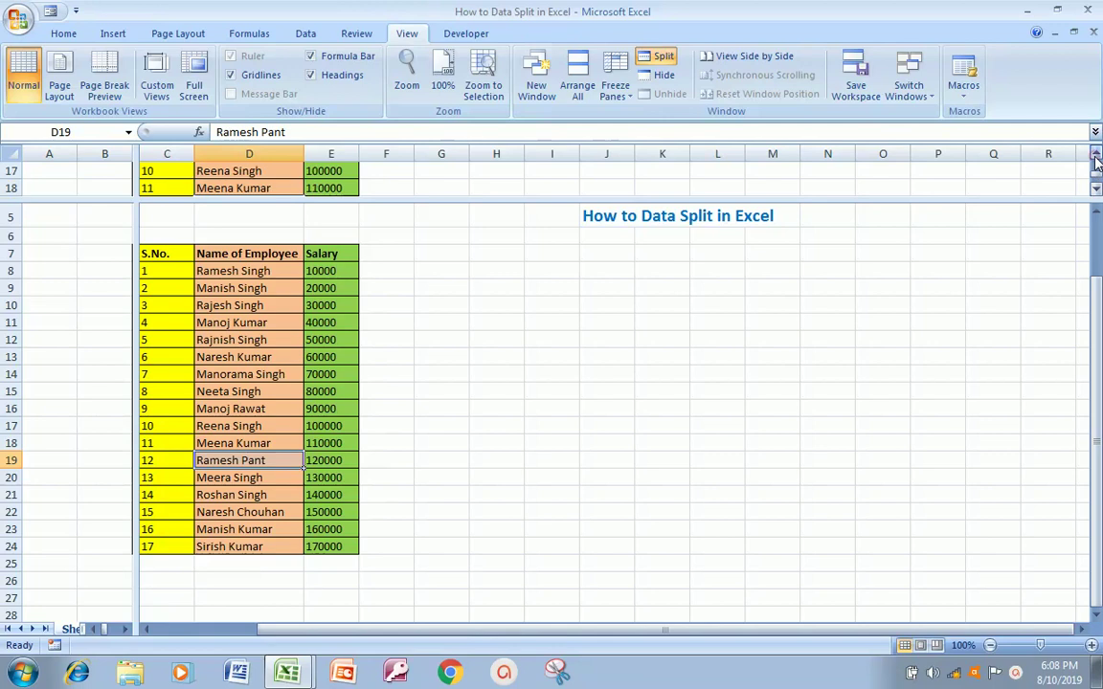
pyautogui.click(1096, 159)
pyautogui.click(1096, 159)
pyautogui.click(1096, 159)
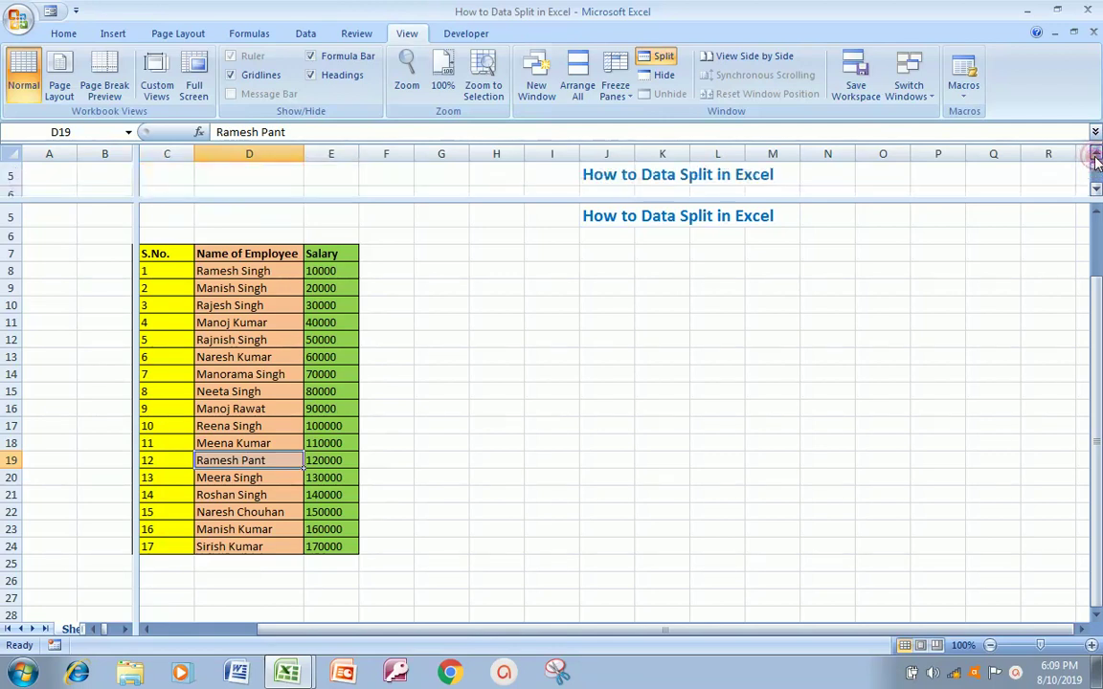
pyautogui.click(1097, 159)
pyautogui.click(1097, 189)
pyautogui.click(1097, 189)
pyautogui.click(1098, 188)
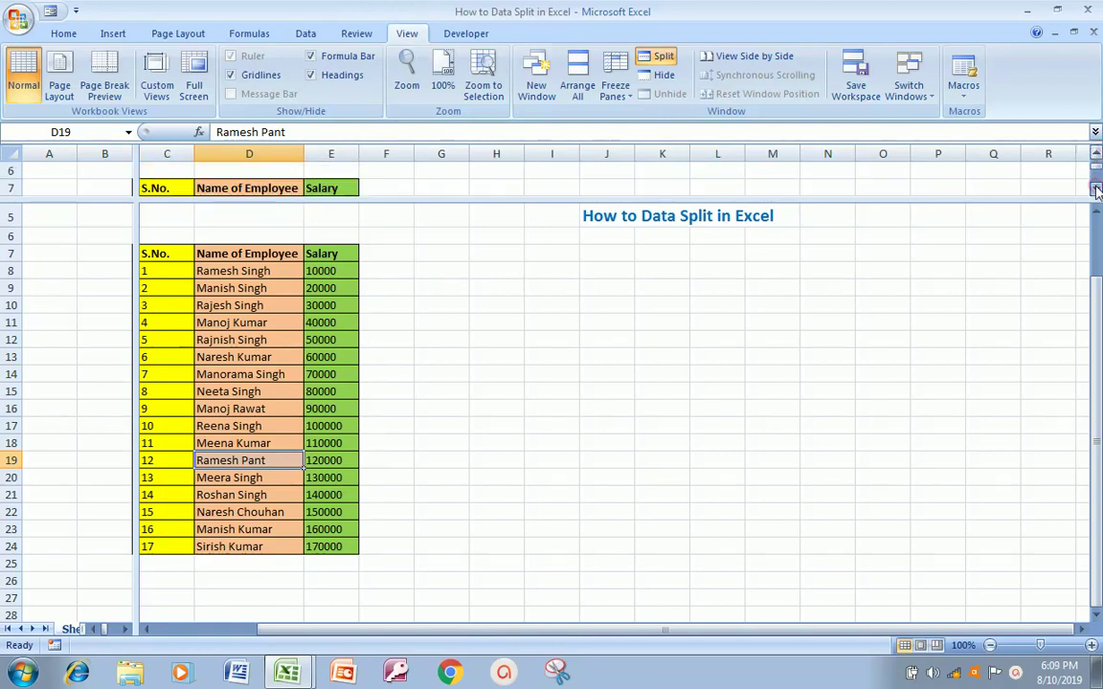
pyautogui.click(1097, 188)
pyautogui.click(1097, 188)
pyautogui.click(1098, 189)
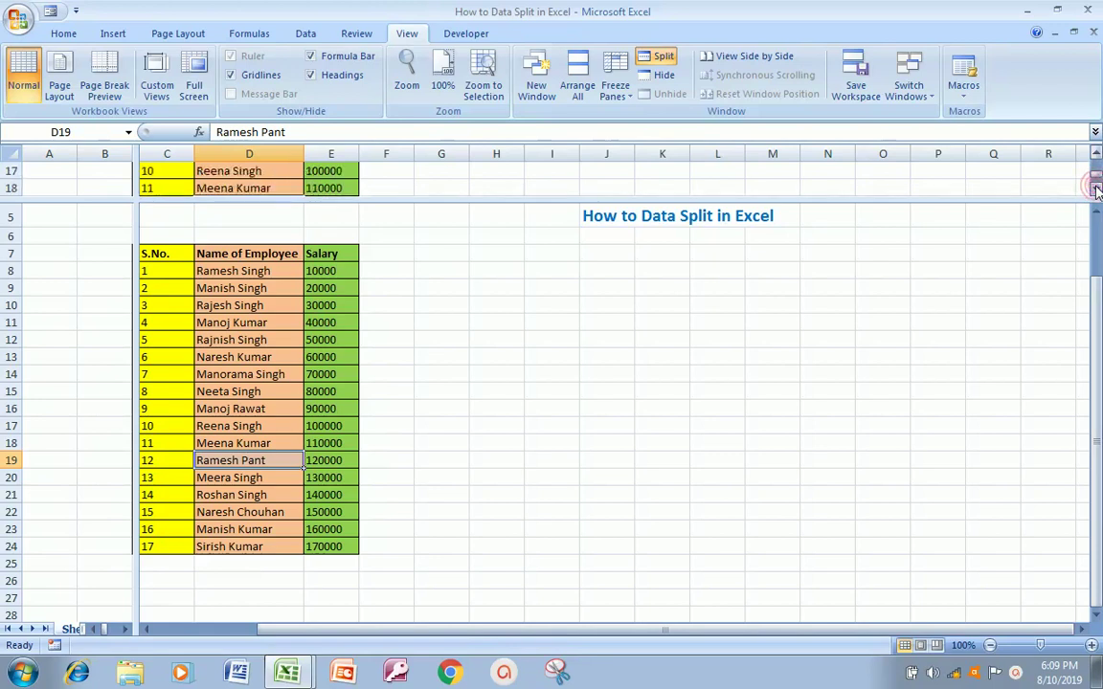
pyautogui.click(1039, 342)
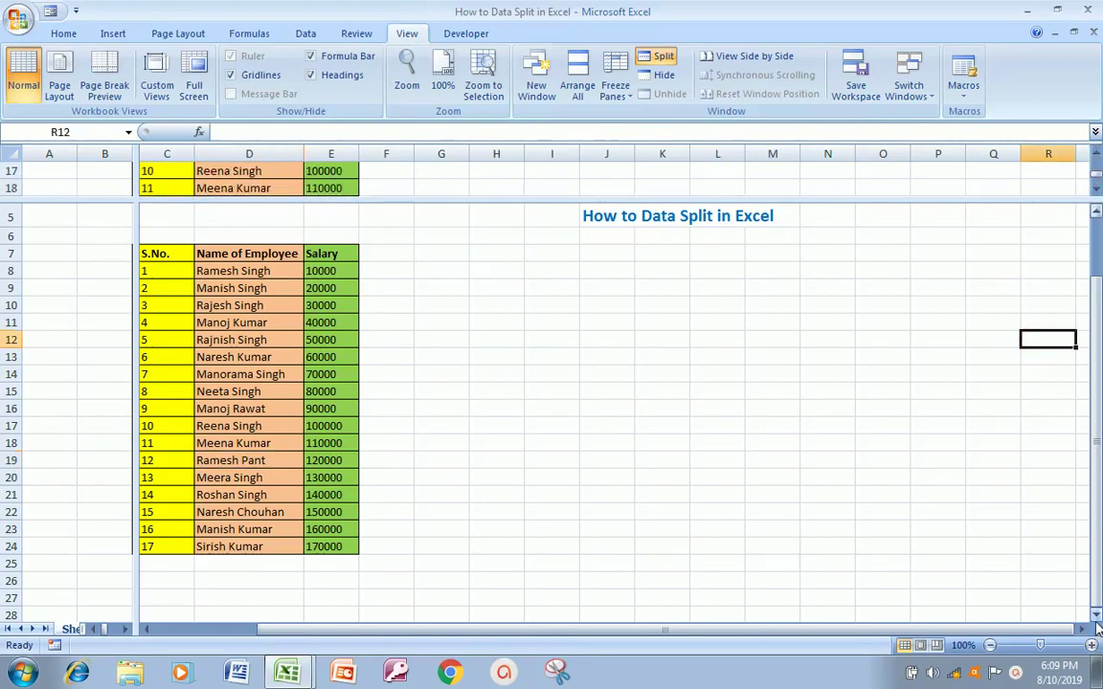
pyautogui.moveTo(1098, 230); pyautogui.dragTo(1099, 255)
# - Move through individual employee rows in the two-row upper pane from the name column
pyautogui.click(291, 186)
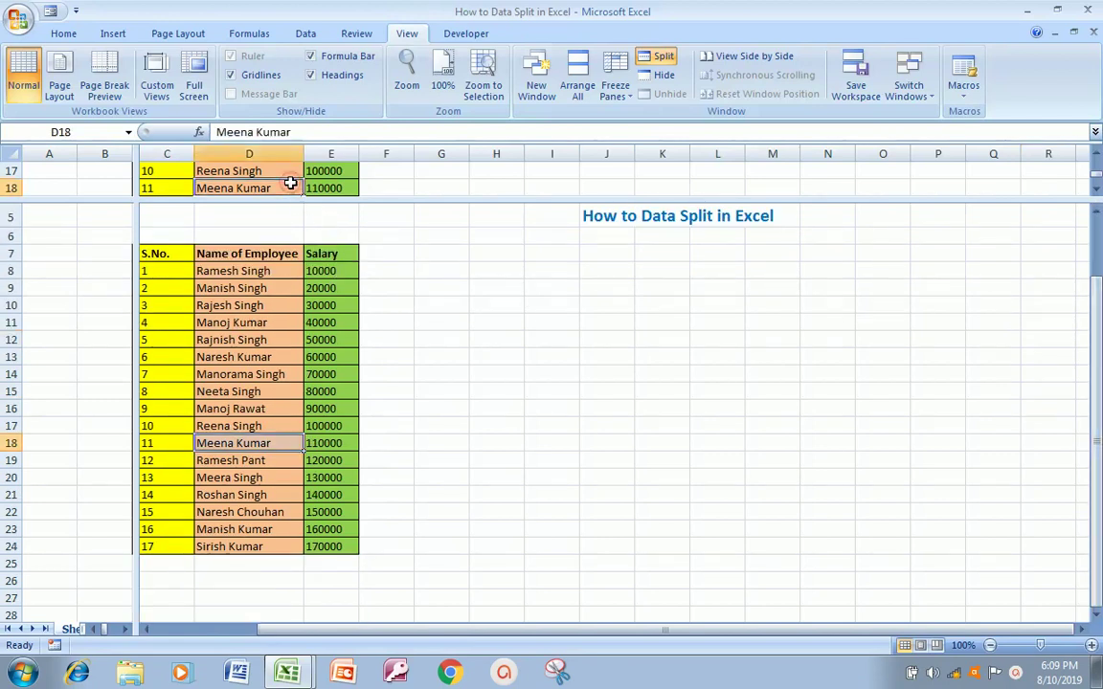
pyautogui.press('Up')
pyautogui.press('Up')
pyautogui.press('Up')
pyautogui.press('Up')
pyautogui.press('Up')
pyautogui.press('Up')
pyautogui.press('Up')
pyautogui.press('Up')
pyautogui.press('Up')
pyautogui.press('Up')
pyautogui.press('Up')
pyautogui.press('Up')
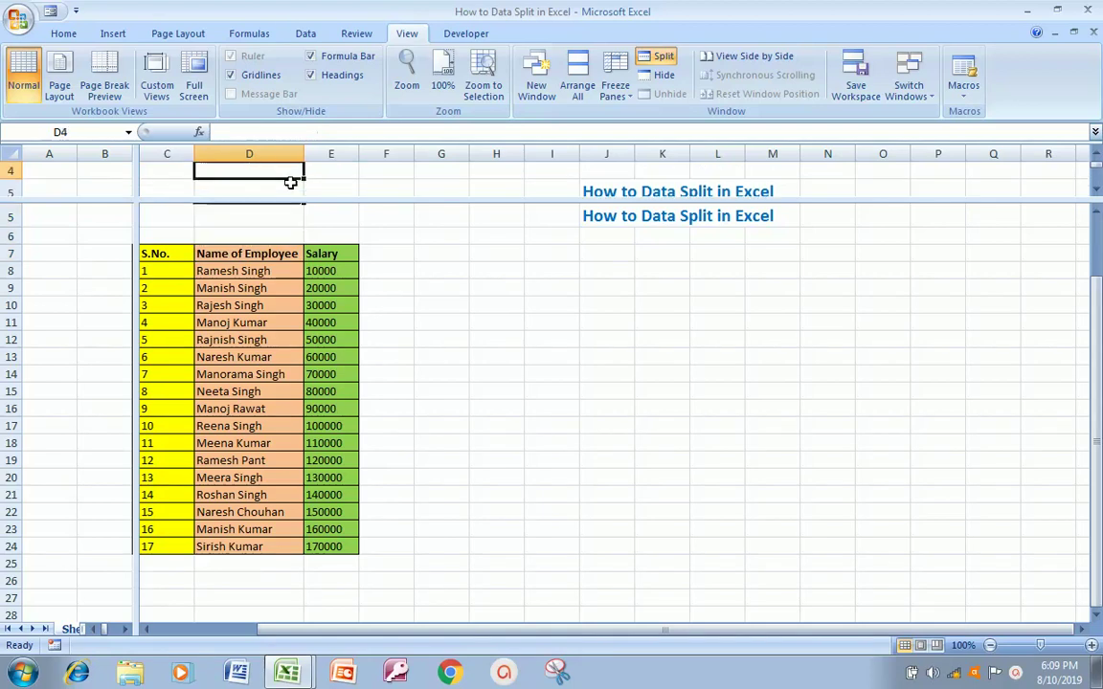
pyautogui.press('Down')
pyautogui.press('Down')
pyautogui.press('Down')
pyautogui.press('Down')
pyautogui.press('Down')
pyautogui.press('Down')
pyautogui.press('Down')
pyautogui.press('Down')
pyautogui.press('Down')
pyautogui.press('Down')
pyautogui.press('Down')
pyautogui.press('Down')
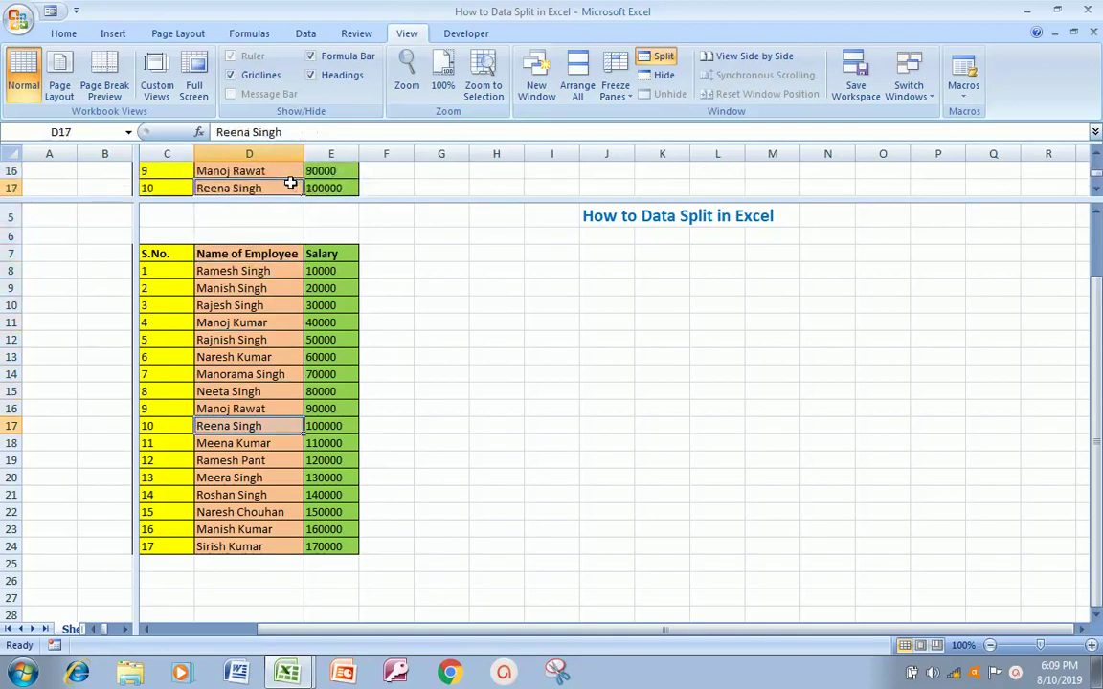
pyautogui.press('Down')
pyautogui.press('Down')
pyautogui.press('Down')
pyautogui.press('Down')
pyautogui.press('Down')
pyautogui.press('Down')
pyautogui.press('Down')
pyautogui.press('Down')
pyautogui.press('Down')
pyautogui.press('Up')
pyautogui.press('Up')
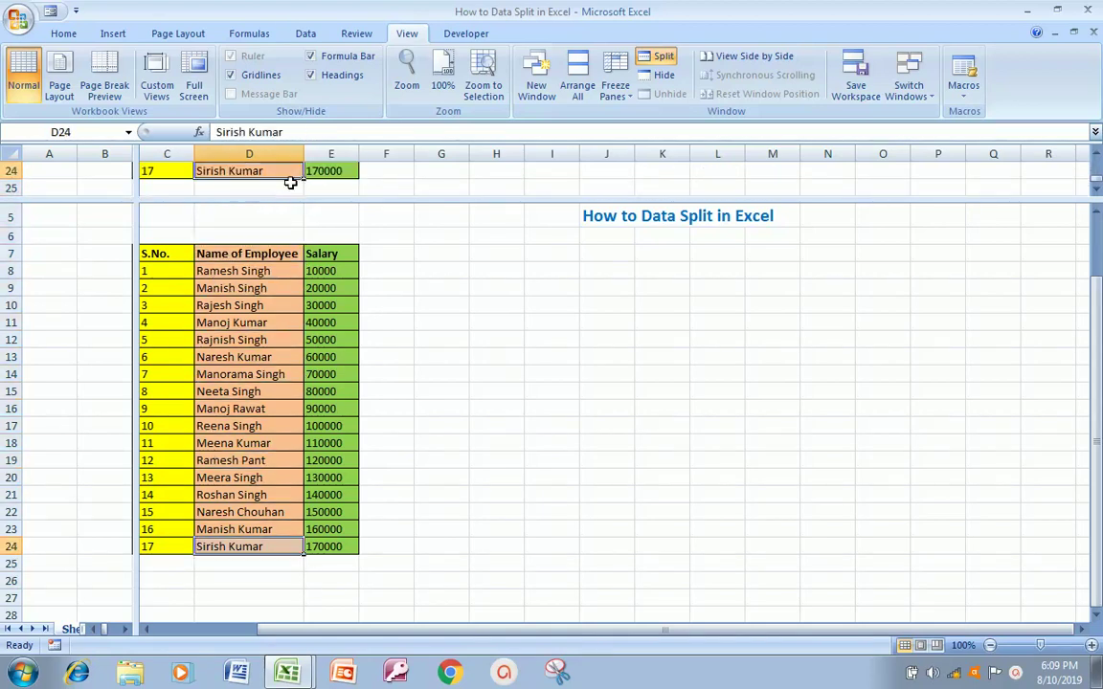
pyautogui.press('Up')
pyautogui.press('Up')
pyautogui.press('Up')
pyautogui.press('Up')
pyautogui.press('Up')
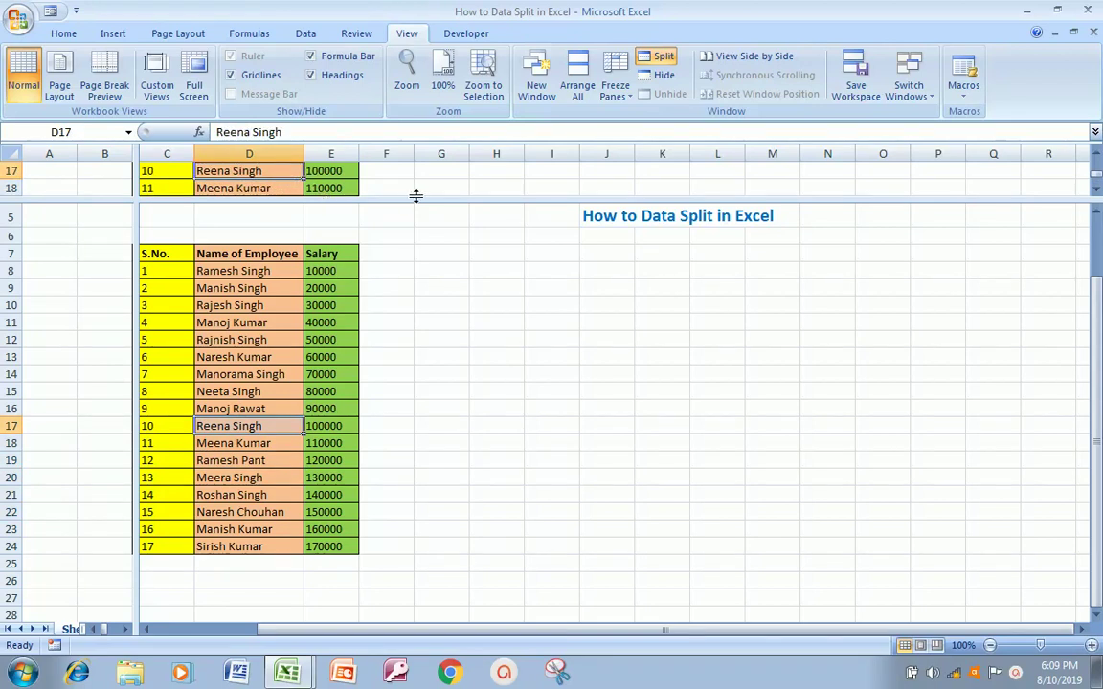
# - Lower the split line past row 25 and arrow through the final employee rows in the upper pane
pyautogui.moveTo(415, 197); pyautogui.dragTo(446, 446)
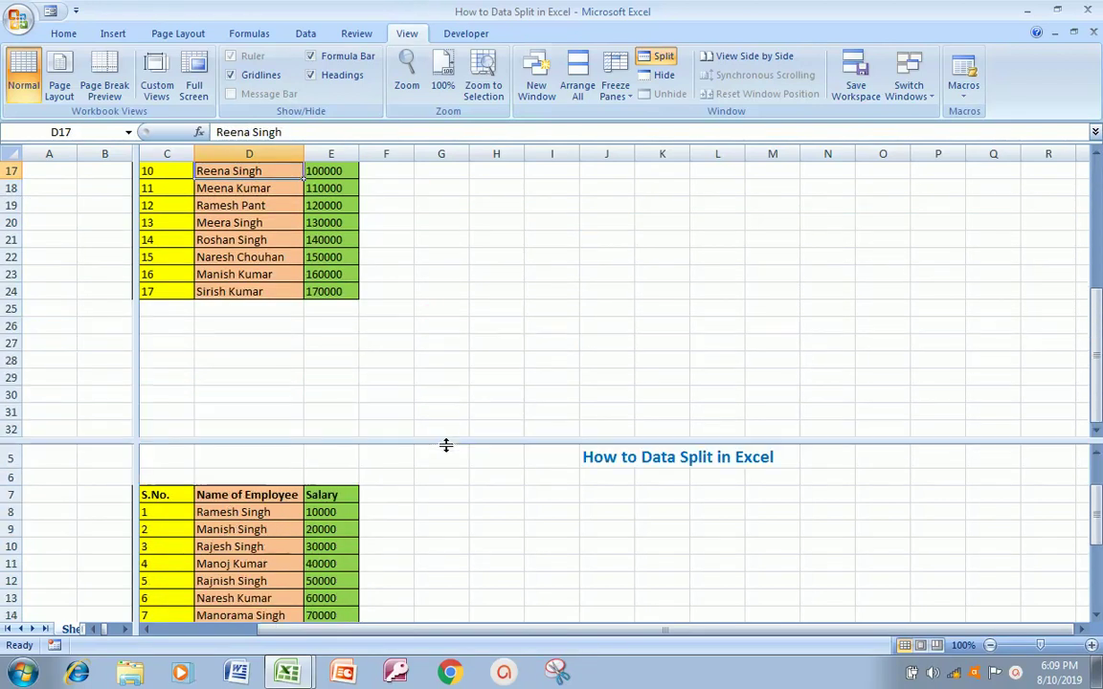
pyautogui.click(227, 306)
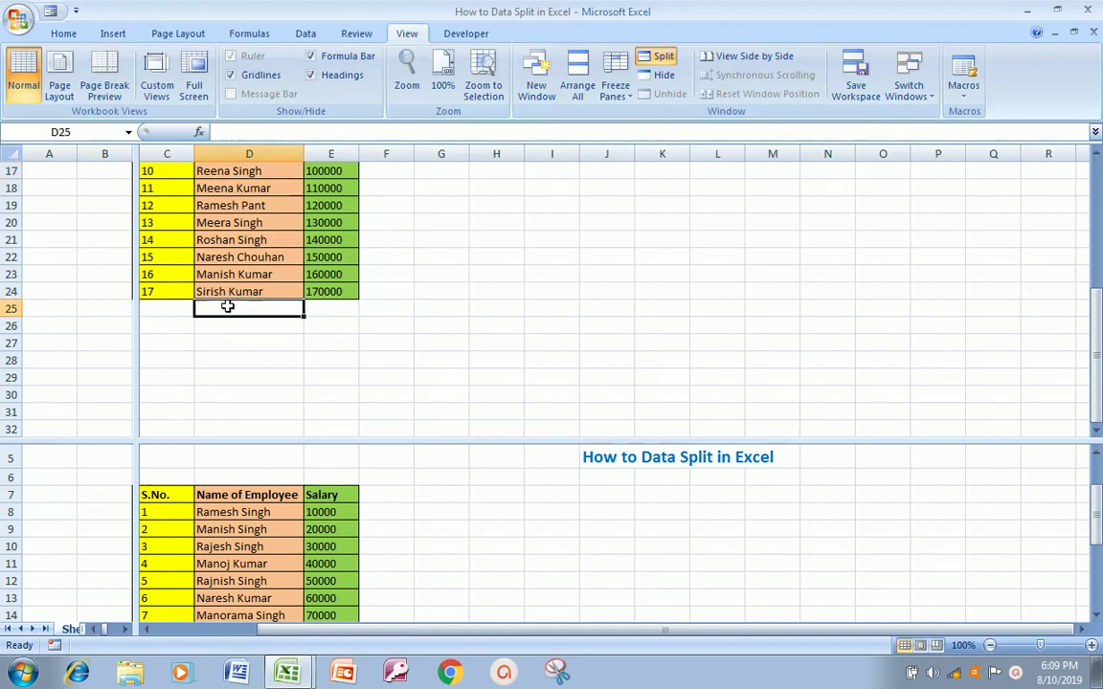
pyautogui.press('Up')
pyautogui.press('Up')
pyautogui.press('Up')
pyautogui.press('Up')
pyautogui.press('Up')
pyautogui.press('Up')
pyautogui.press('Up')
pyautogui.press('Down')
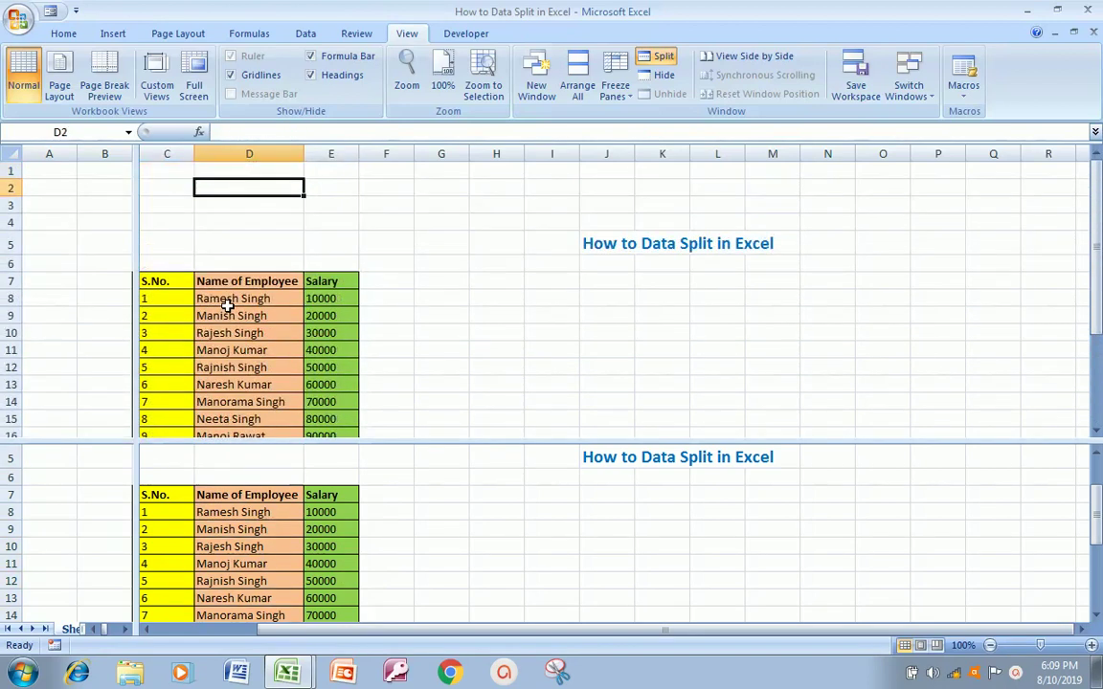
pyautogui.press('Down')
pyautogui.press('Down')
pyautogui.press('Down')
pyautogui.press('Down')
pyautogui.press('Down')
pyautogui.press('Down')
pyautogui.press('Down')
pyautogui.press('Down')
pyautogui.press('Down')
pyautogui.press('Up')
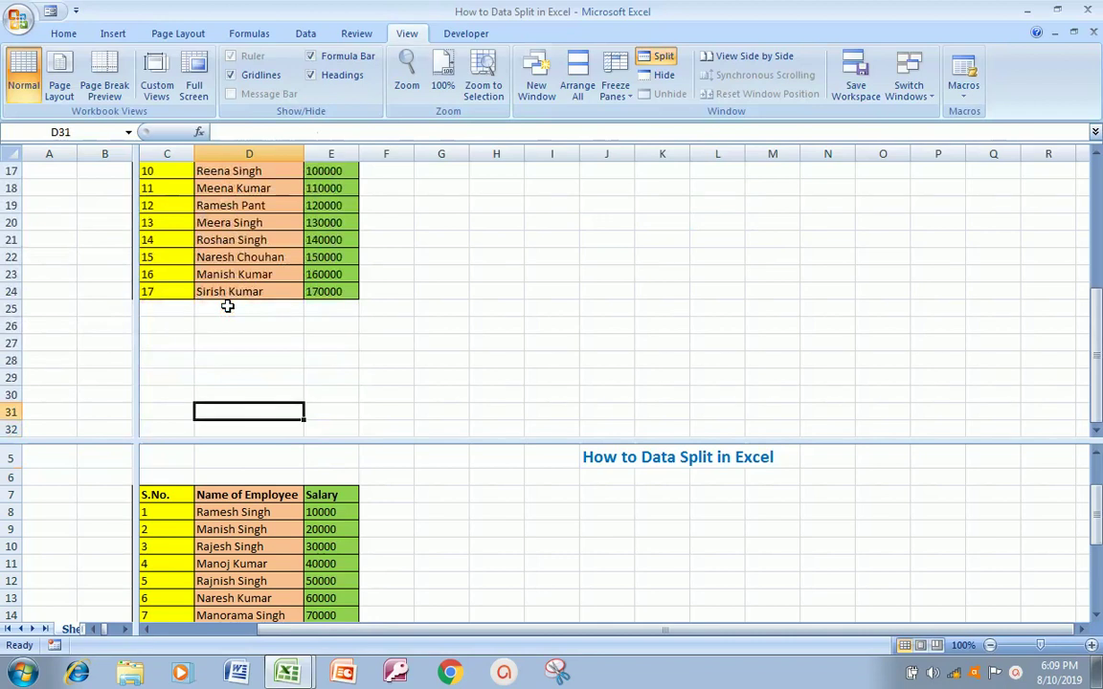
pyautogui.press('Up')
pyautogui.press('Up')
pyautogui.press('Up')
pyautogui.press('Down')
pyautogui.press('Down')
pyautogui.press('Down')
pyautogui.press('Down')
pyautogui.press('Down')
pyautogui.press('Down')
pyautogui.press('Down')
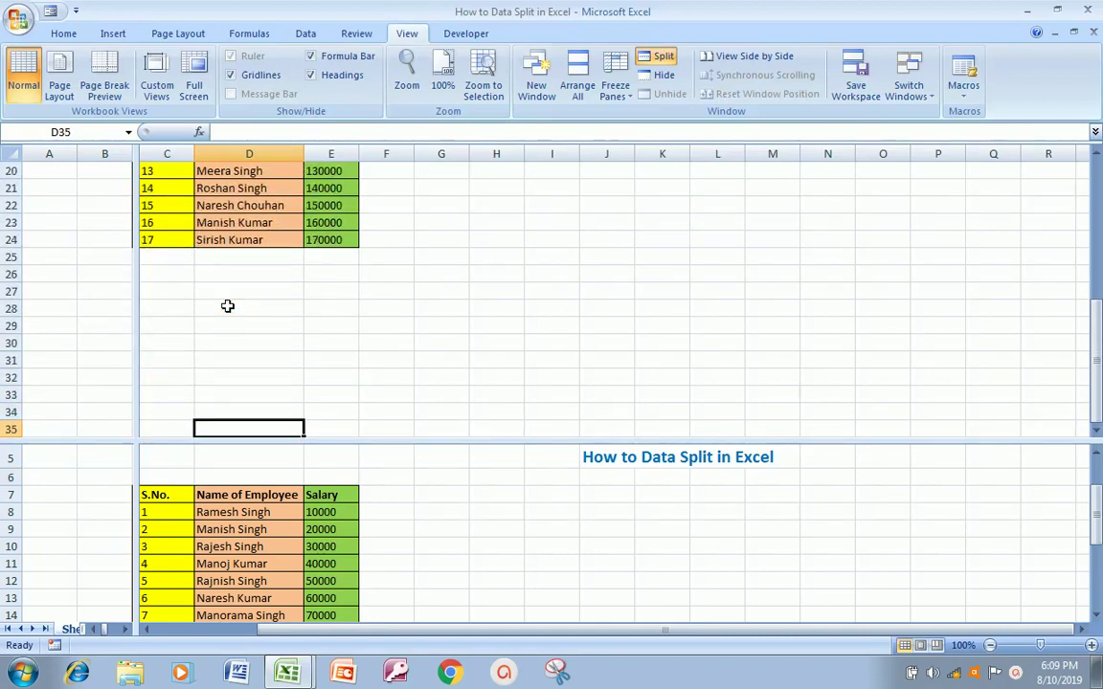
pyautogui.press('Down')
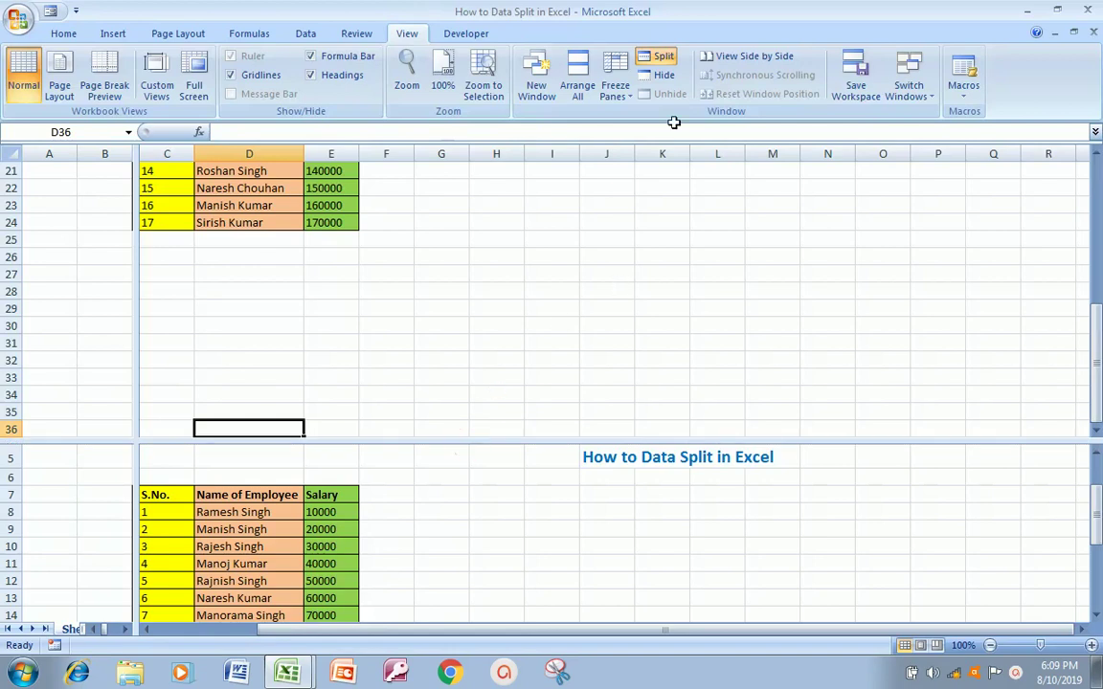
# - Remove the window split and return to the table's header row
pyautogui.click(663, 57)
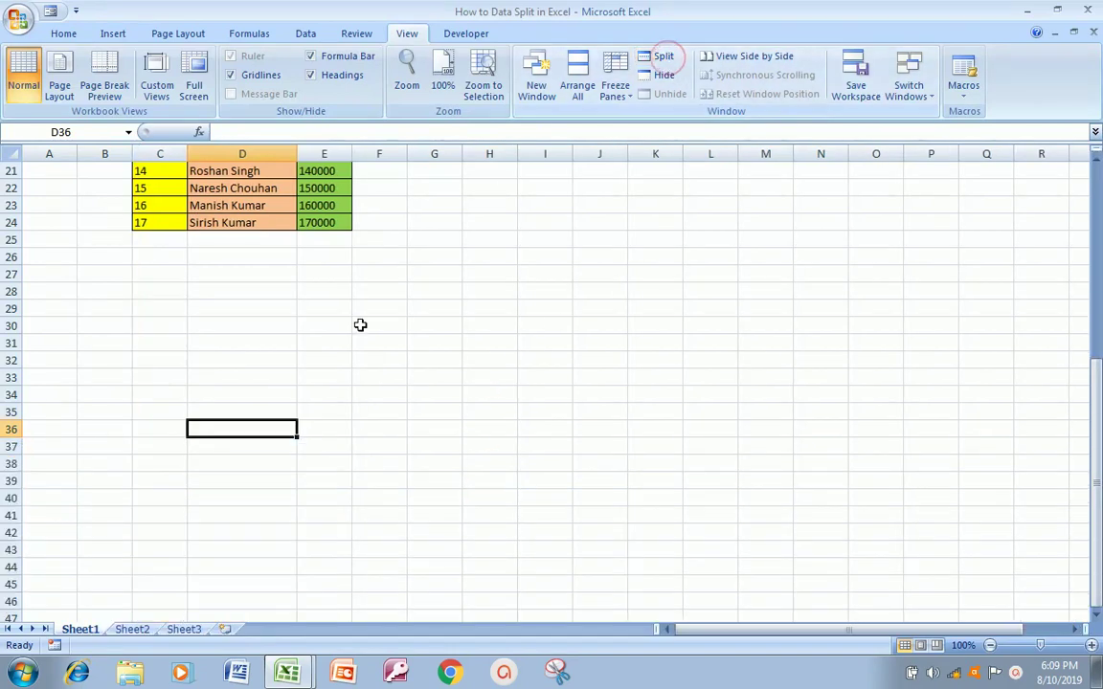
pyautogui.click(246, 242)
pyautogui.press('Up')
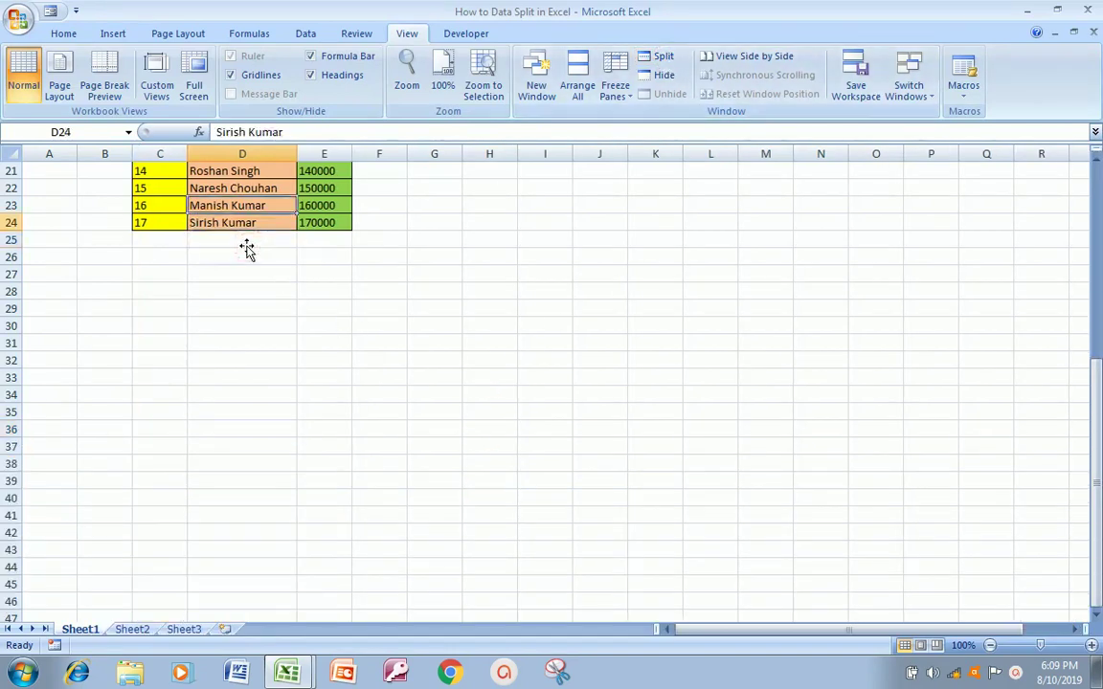
pyautogui.press('Up')
pyautogui.press('Up')
pyautogui.press('Up')
pyautogui.press('Up')
pyautogui.press('Up')
pyautogui.press('Up')
pyautogui.press('Down')
pyautogui.press('Down')
pyautogui.press('Down')
pyautogui.press('Down')
pyautogui.press('Down')
pyautogui.press('Down')
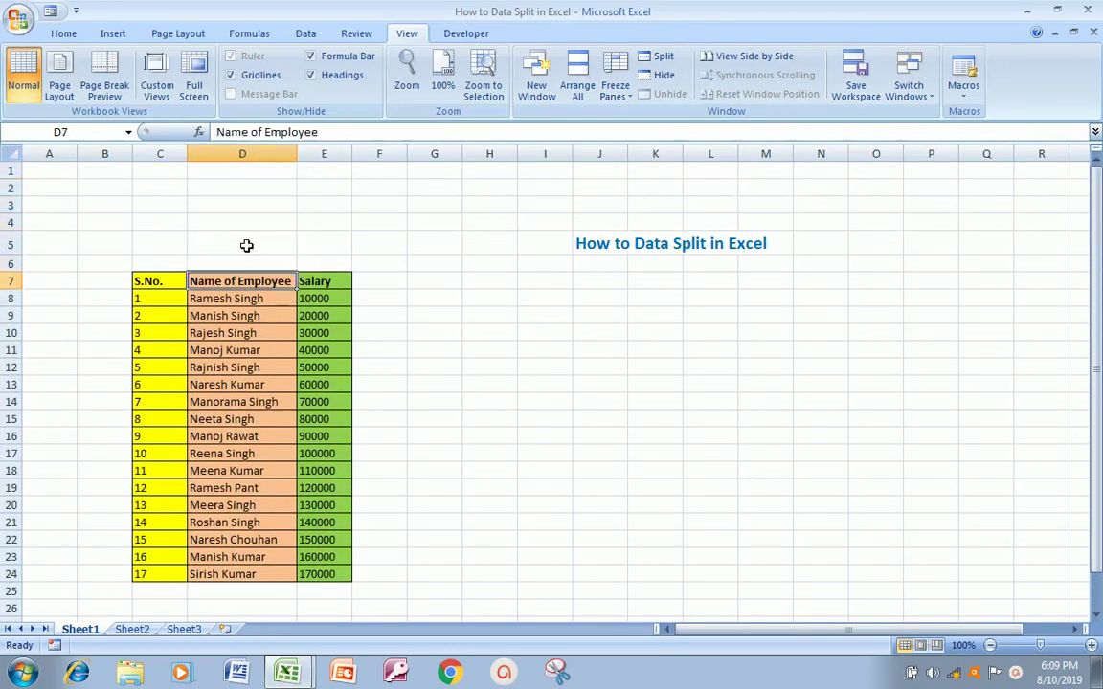
# - Select from the S.No. header across and down the first table rows
pyautogui.press('Left')
pyautogui.hotkey('shift', 'Right')
pyautogui.hotkey('shift', 'Right')
pyautogui.hotkey('shift', 'Down')
pyautogui.hotkey('shift', 'Down')
pyautogui.hotkey('shift', 'Down')
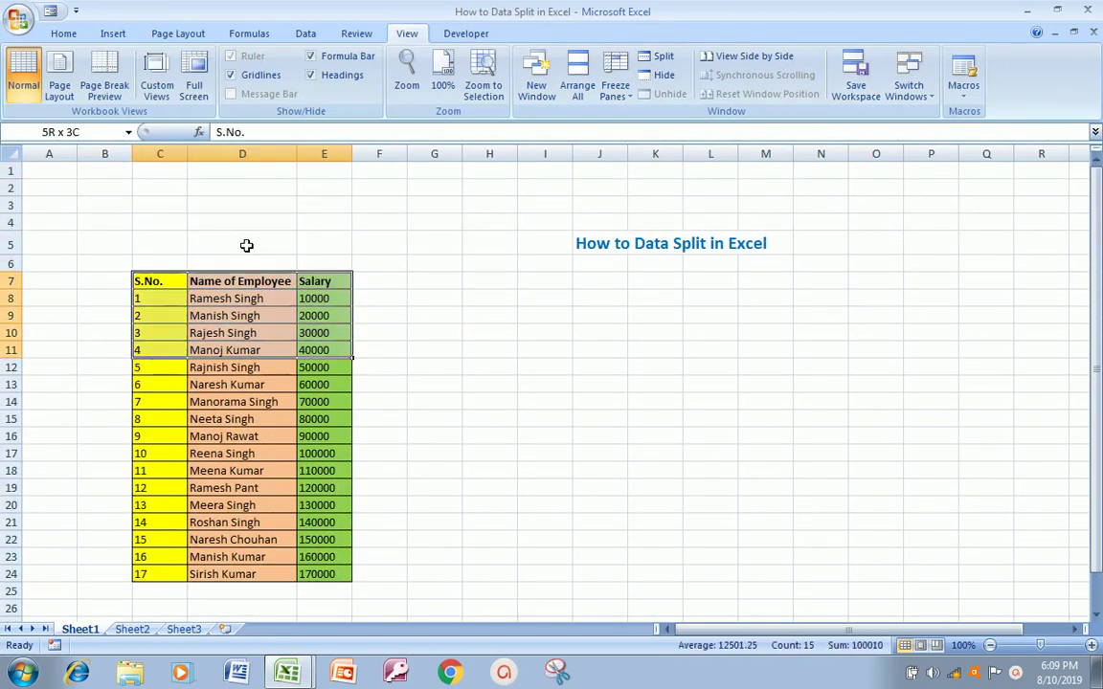
pyautogui.hotkey('shift', 'Down')
pyautogui.hotkey('shift', 'Down')
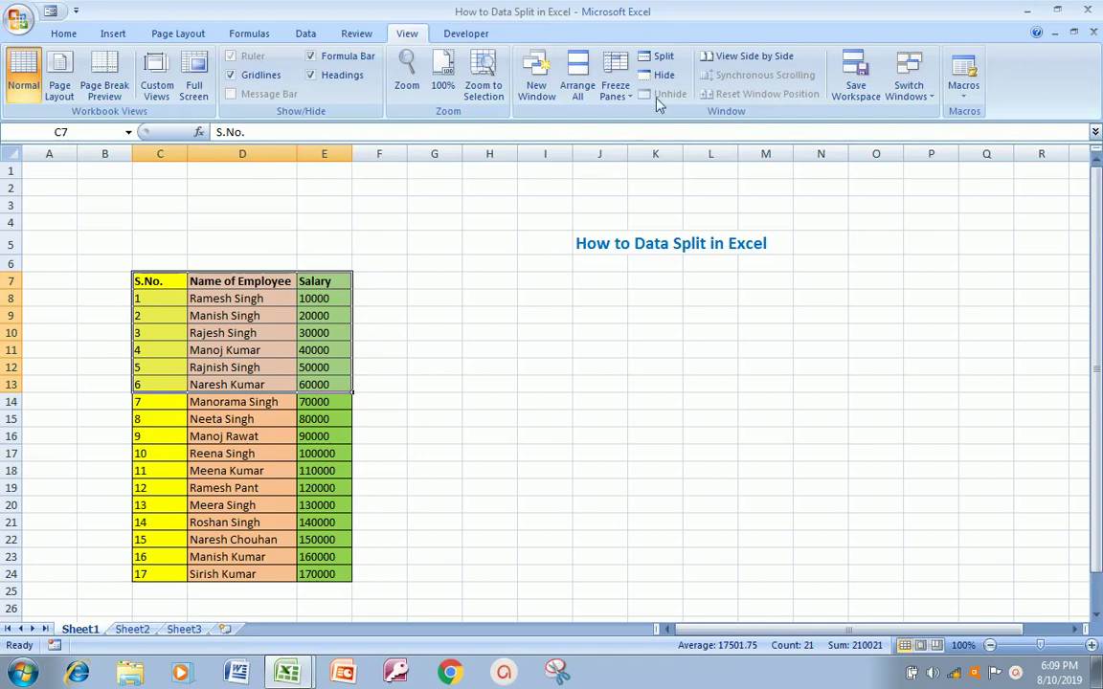
# - Split the window above row 7 and scroll the upper pane into the table and back
pyautogui.click(660, 56)
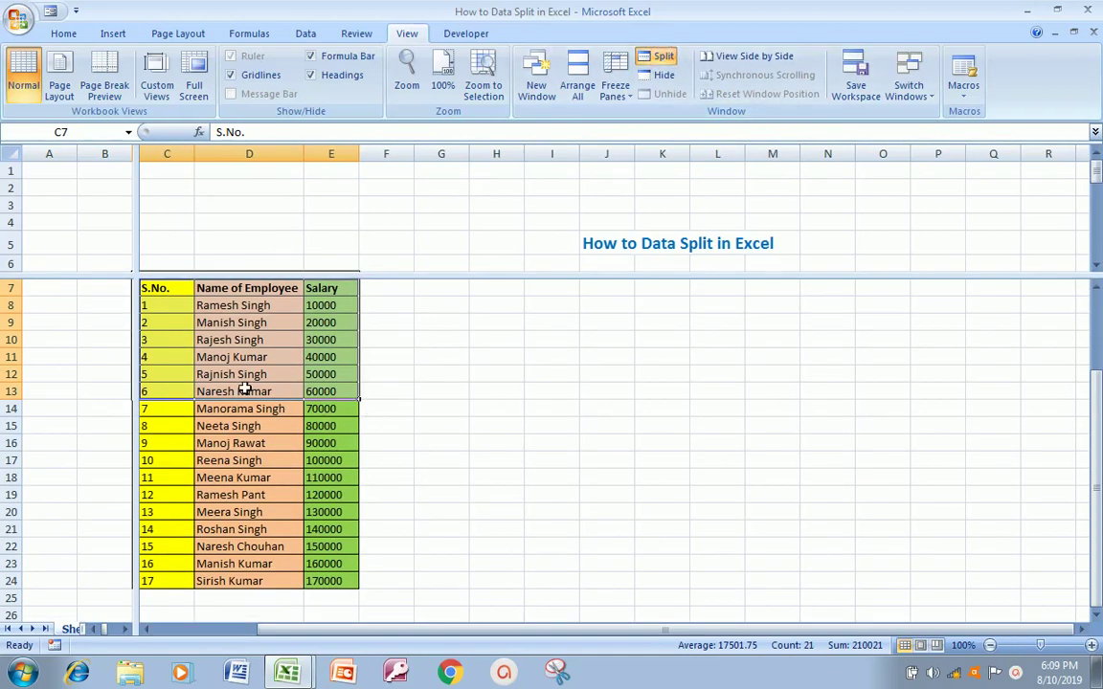
pyautogui.click(204, 239)
pyautogui.press('Down')
pyautogui.press('Down')
pyautogui.press('Down')
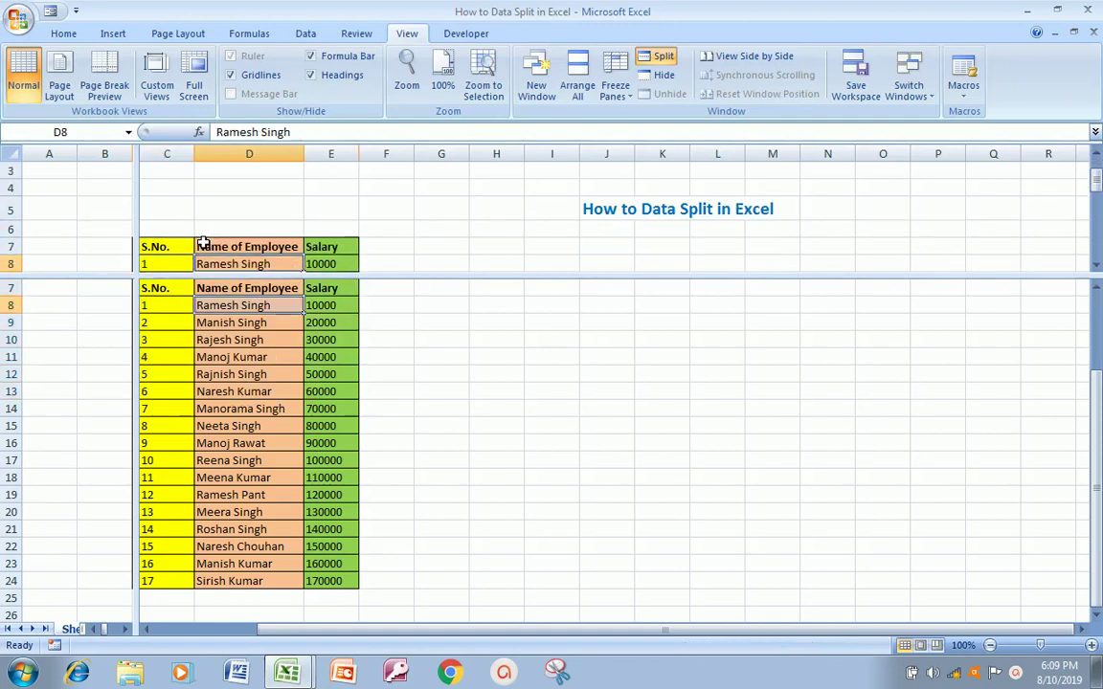
pyautogui.press('Down')
pyautogui.press('Down')
pyautogui.press('Down')
pyautogui.press('Down')
pyautogui.press('Down')
pyautogui.press('Down')
pyautogui.press('Down')
pyautogui.press('Down')
pyautogui.press('Down')
pyautogui.press('Down')
pyautogui.press('Down')
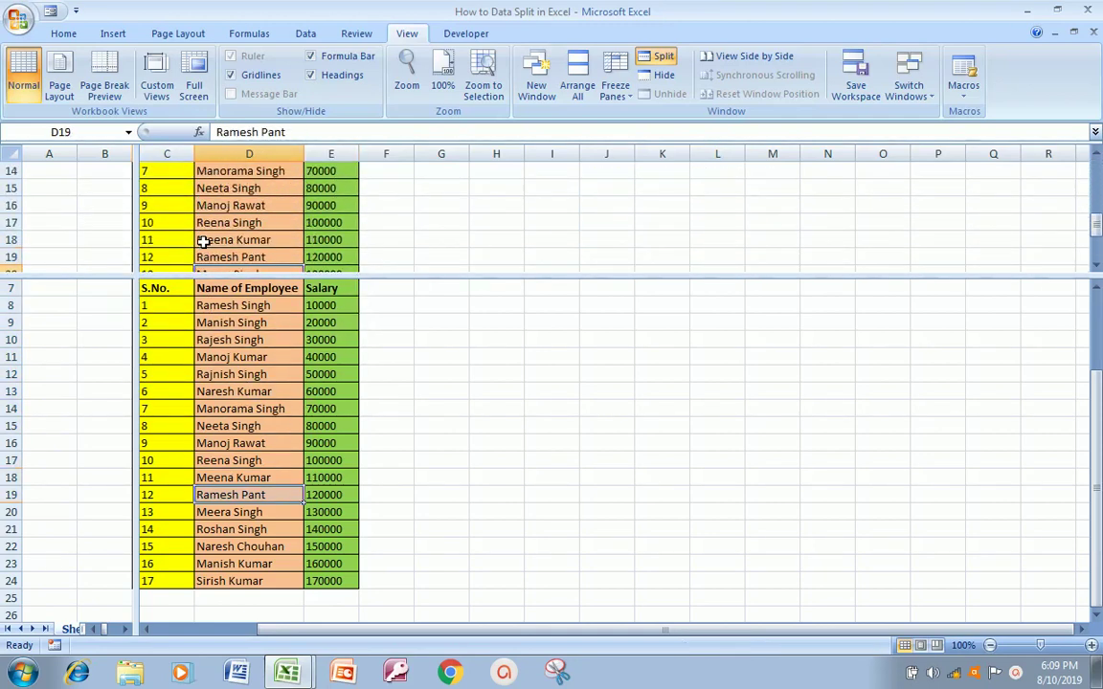
pyautogui.press('Down')
pyautogui.press('Down')
pyautogui.press('Down')
pyautogui.press('Down')
pyautogui.press('Up')
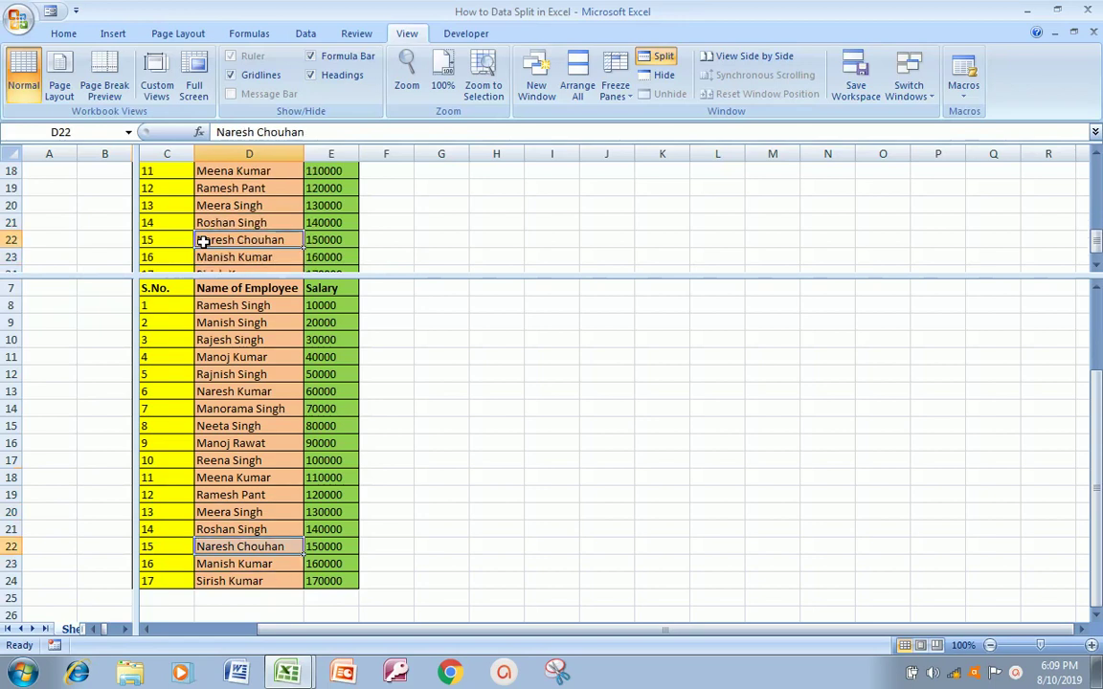
pyautogui.press('Up')
pyautogui.press('Up')
pyautogui.press('Up')
# - Scroll the upper pane past the table's end, back to the header, then down the names
pyautogui.press('Up')
pyautogui.press('Up')
pyautogui.press('Up')
pyautogui.press('Up')
pyautogui.press('Up')
pyautogui.press('Up')
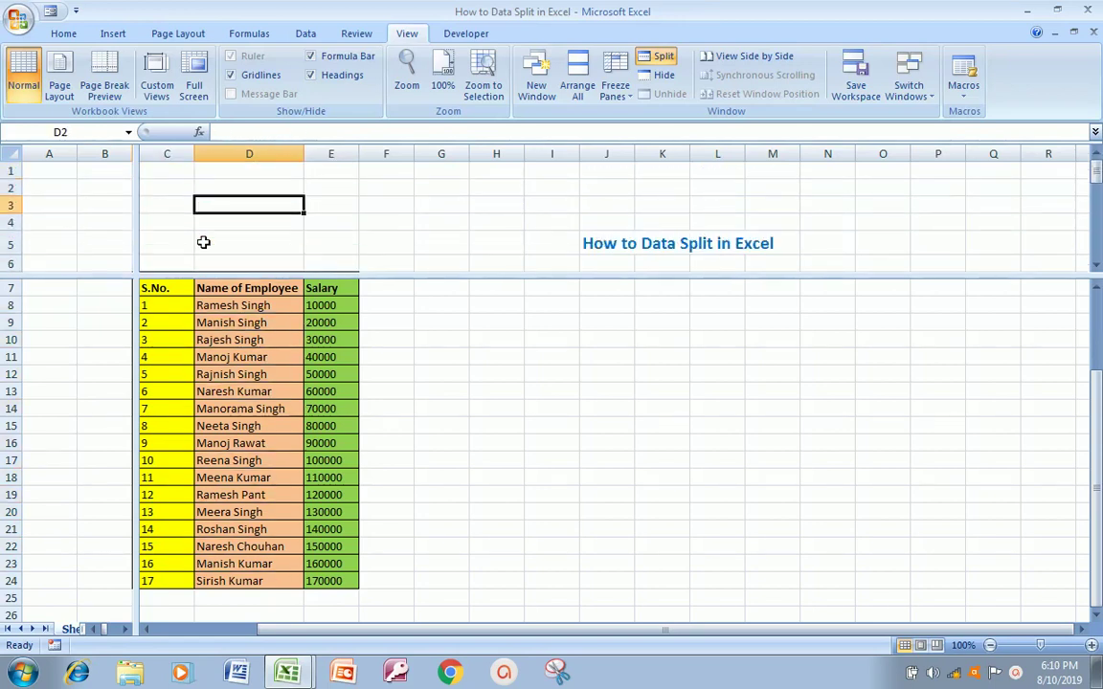
pyautogui.press('Down')
pyautogui.press('Down')
pyautogui.press('Down')
pyautogui.press('Down')
pyautogui.press('Down')
pyautogui.press('Down')
pyautogui.press('Down')
pyautogui.press('Down')
pyautogui.press('Down')
pyautogui.press('Up')
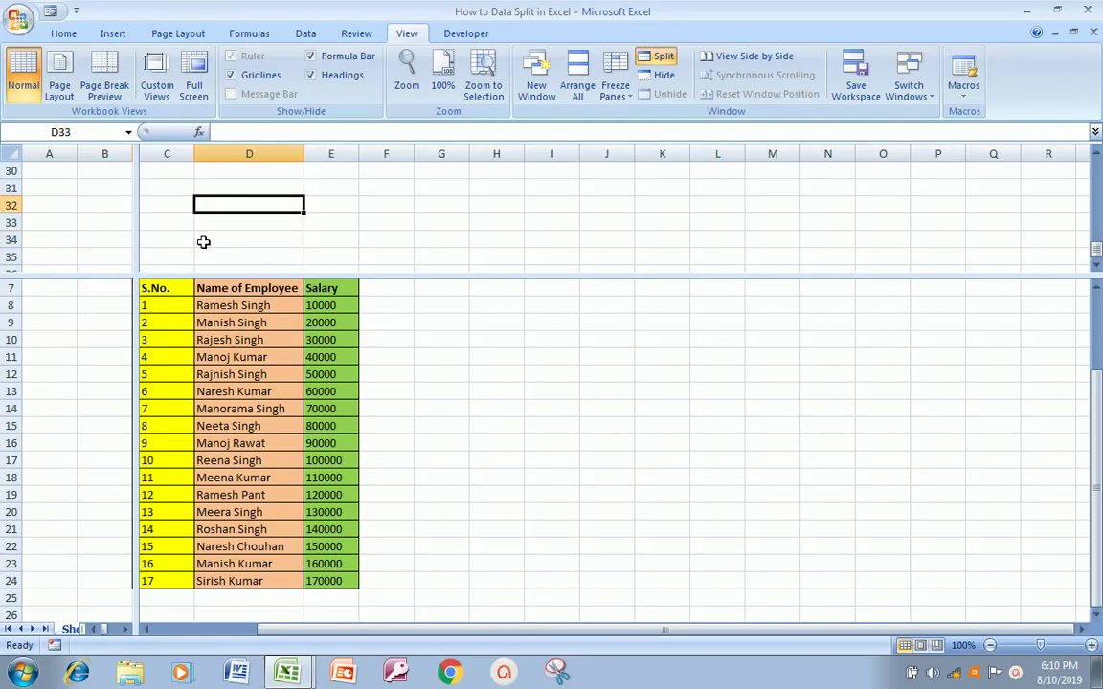
pyautogui.press('Up')
pyautogui.press('Up')
pyautogui.press('Up')
pyautogui.press('Up')
pyautogui.press('Up')
pyautogui.press('Up')
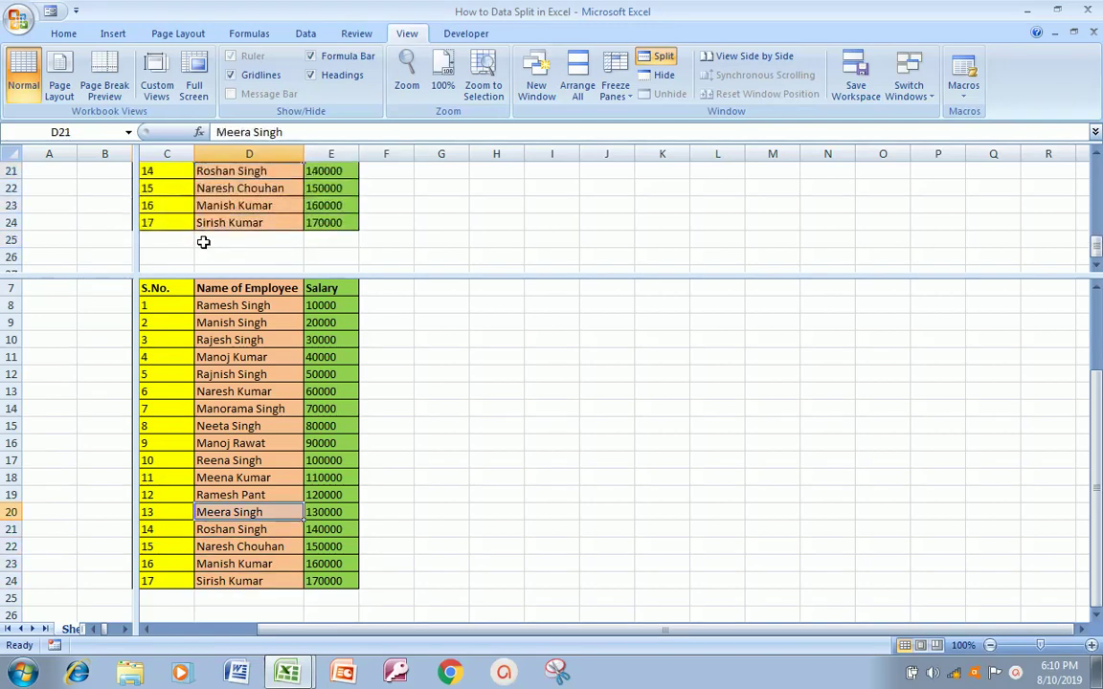
pyautogui.press('Up')
pyautogui.press('Up')
pyautogui.press('Up')
pyautogui.press('Up')
pyautogui.press('Up')
pyautogui.press('Up')
pyautogui.press('Up')
pyautogui.press('Up')
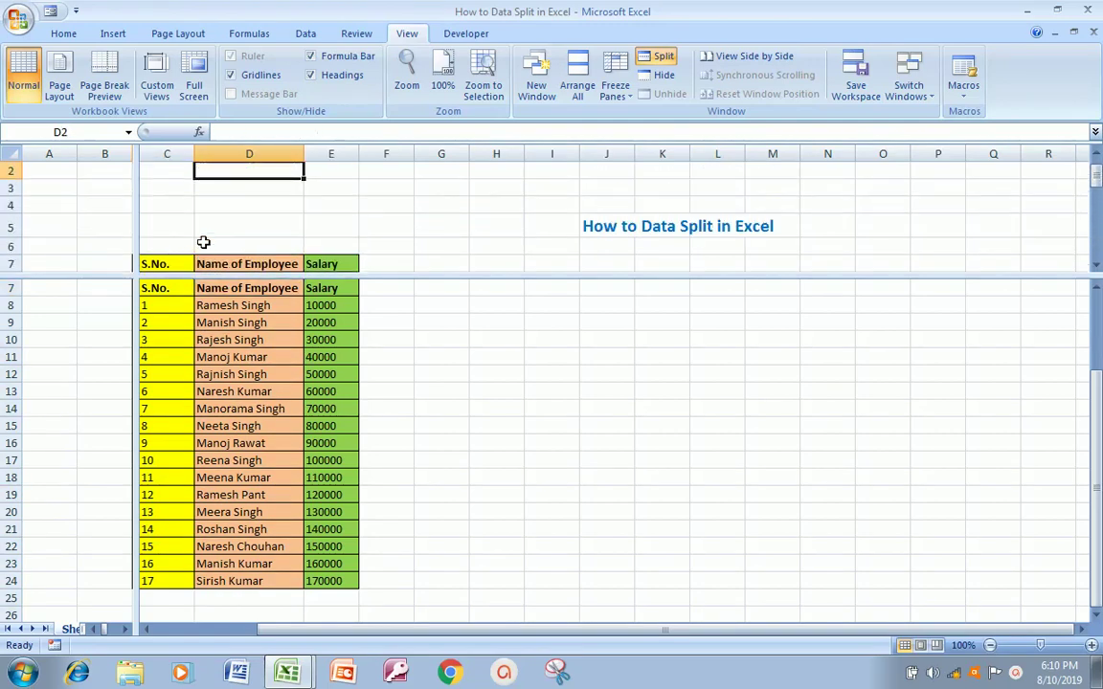
pyautogui.press('Down')
pyautogui.press('Down')
pyautogui.press('Down')
pyautogui.press('Down')
pyautogui.press('Down')
pyautogui.press('Down')
pyautogui.press('Down')
pyautogui.press('Down')
pyautogui.press('Down')
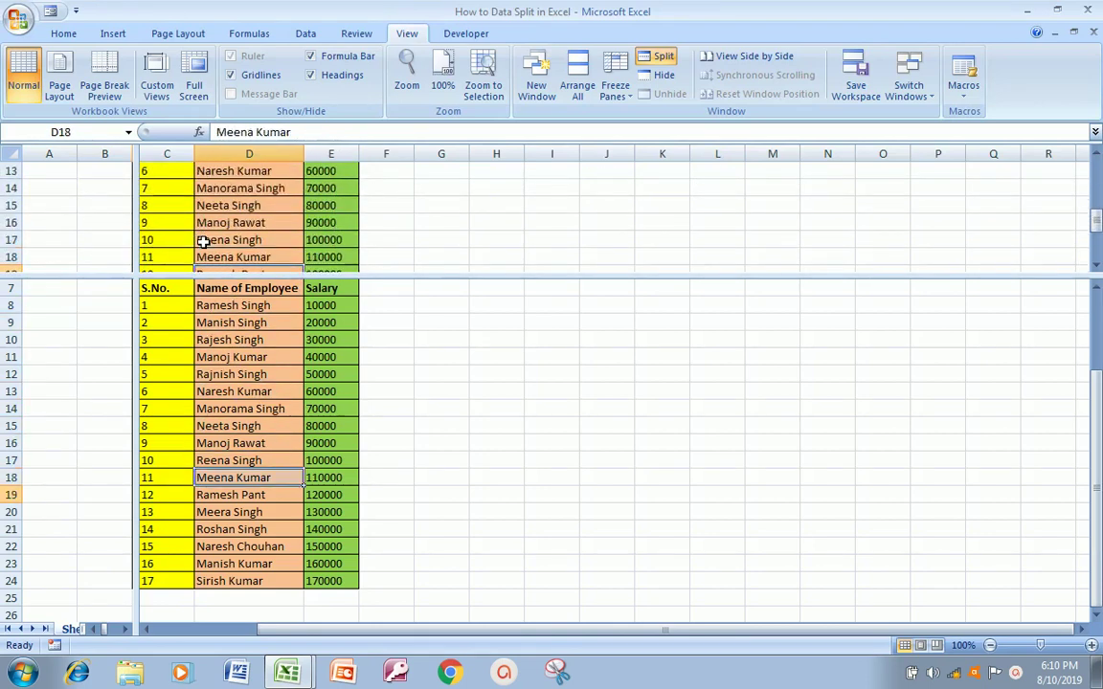
pyautogui.press('Down')
pyautogui.press('Down')
pyautogui.press('Down')
pyautogui.press('Down')
pyautogui.press('Up')
pyautogui.press('Up')
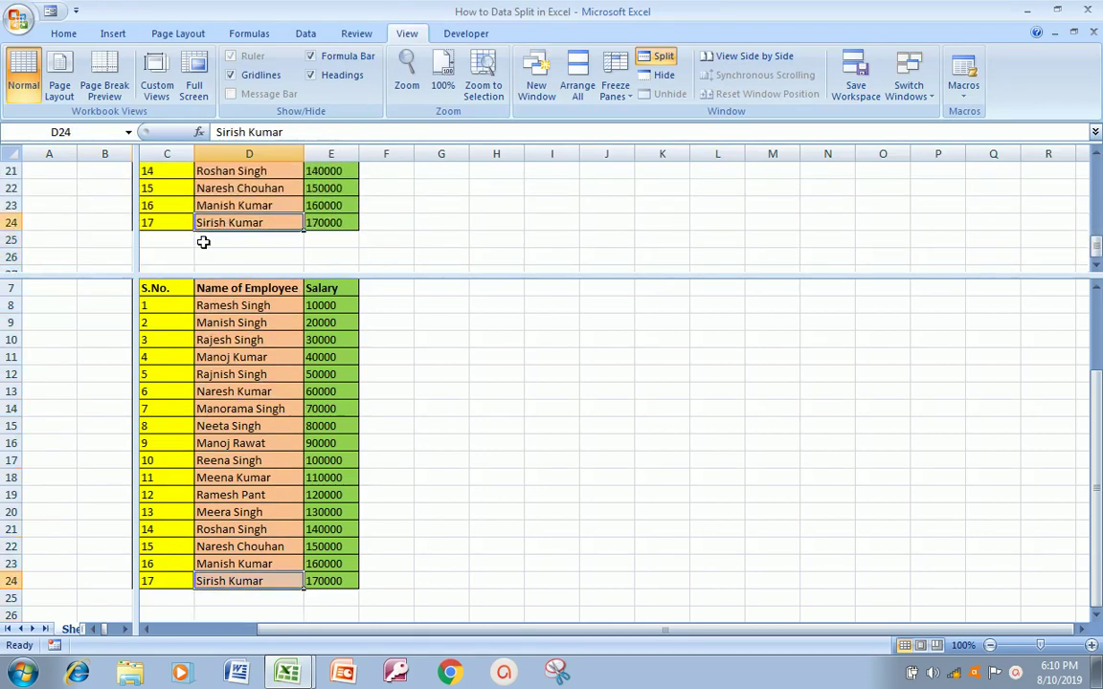
pyautogui.press('Up')
pyautogui.press('Up')
pyautogui.press('Up')
pyautogui.press('Up')
pyautogui.press('Up')
pyautogui.press('Up')
pyautogui.press('Up')
pyautogui.press('Down')
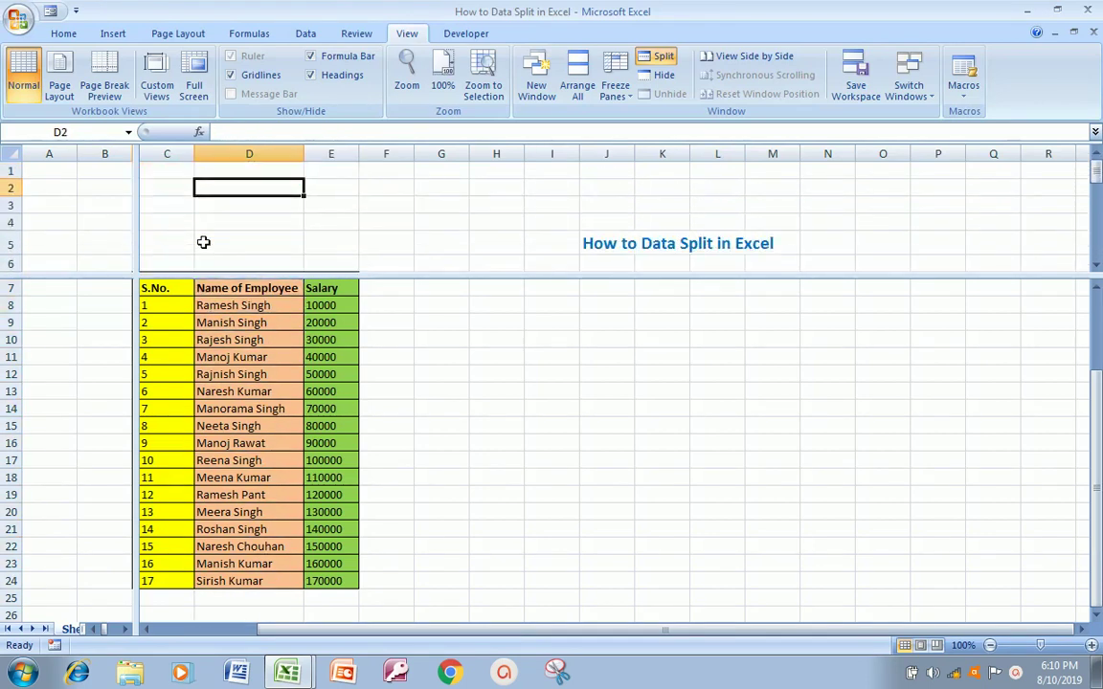
pyautogui.press('Down')
pyautogui.press('Down')
pyautogui.press('Down')
pyautogui.press('Down')
pyautogui.press('Down')
pyautogui.press('Down')
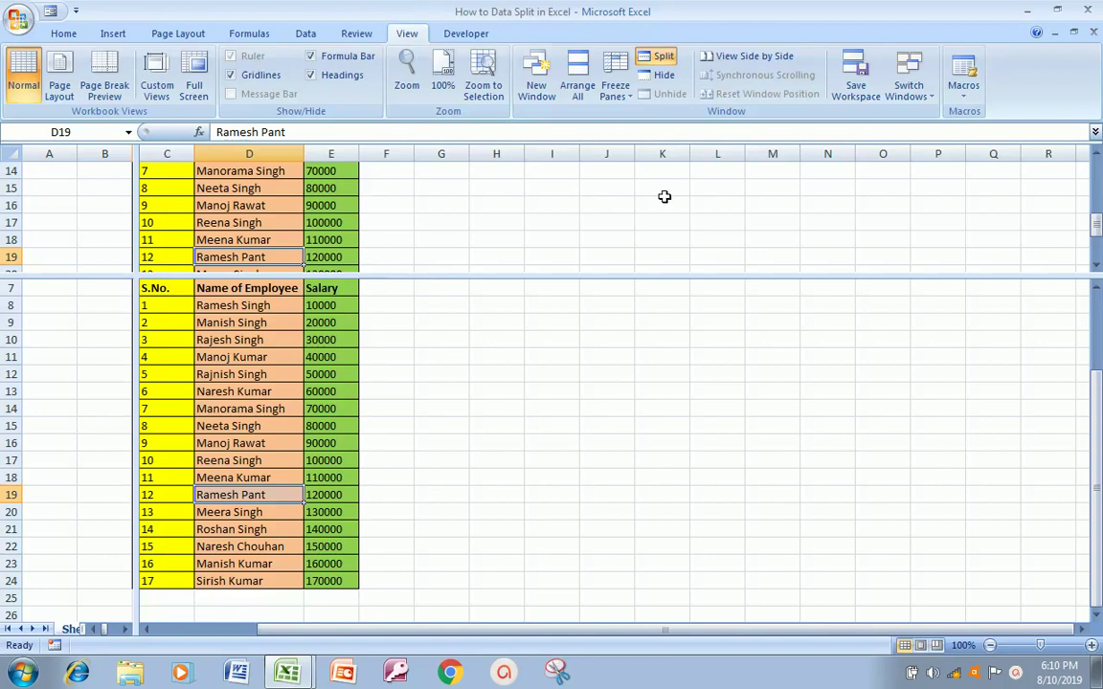
# - Remove the split panes and move back to the table's header row
pyautogui.click(666, 61)
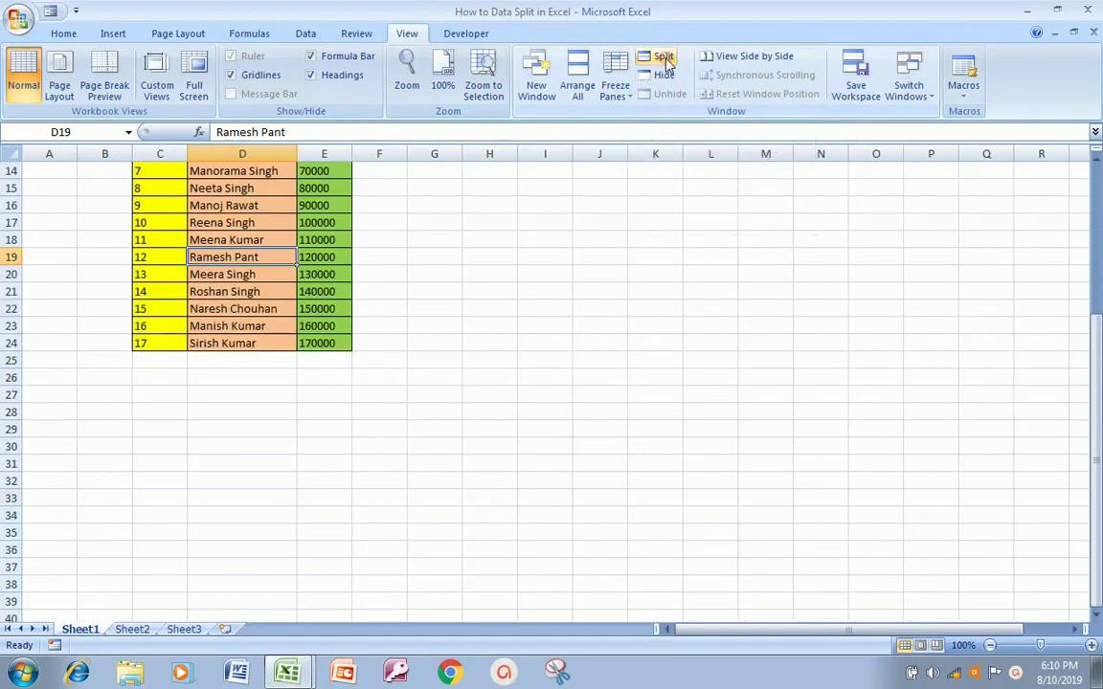
pyautogui.click(259, 286)
pyautogui.press('Up')
pyautogui.press('Up')
pyautogui.press('Up')
pyautogui.press('Up')
pyautogui.press('Up')
pyautogui.press('Up')
pyautogui.press('Up')
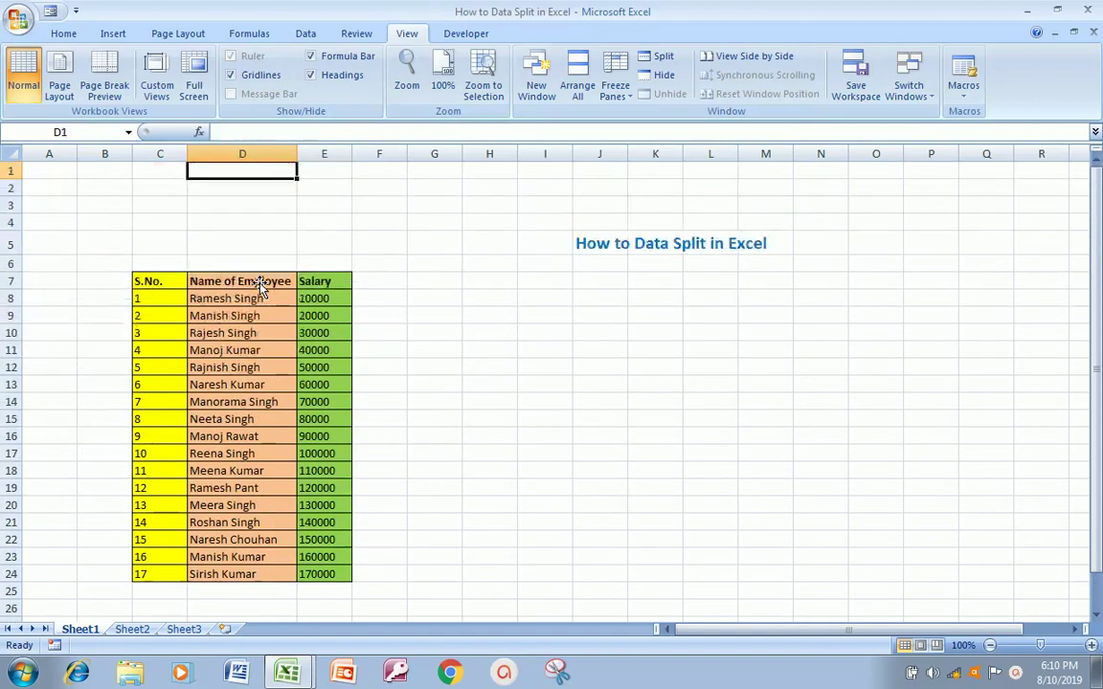
pyautogui.press('Down')
pyautogui.press('Down')
pyautogui.press('Down')
pyautogui.press('Down')
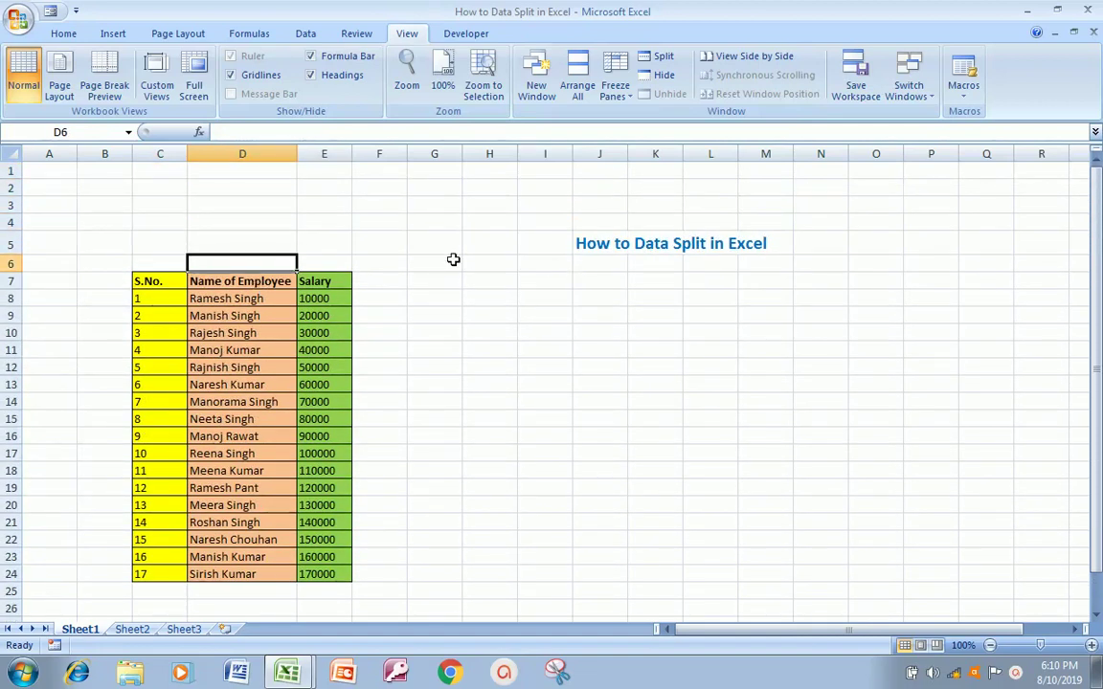
pyautogui.press('Down')
pyautogui.press('Down')
pyautogui.press('Up')
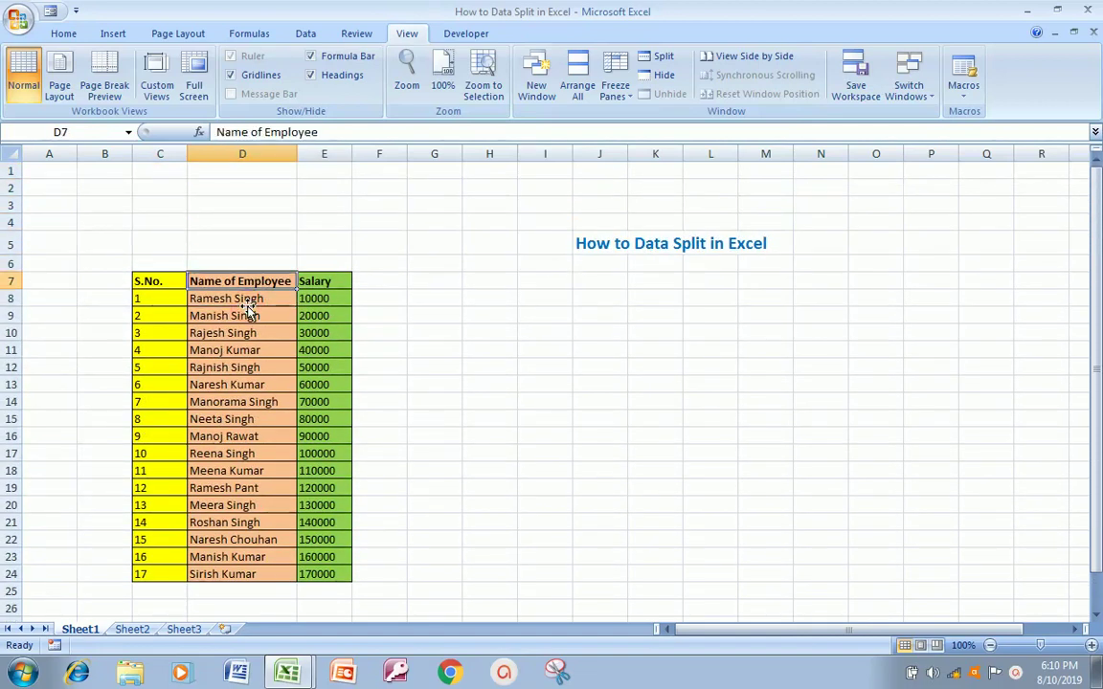
# - Select down the S.No. column starting from the C7 header
pyautogui.press('Left')
pyautogui.hotkey('shift', 'Down')
pyautogui.hotkey('shift', 'Down')
pyautogui.hotkey('shift', 'Down')
pyautogui.hotkey('shift', 'Down')
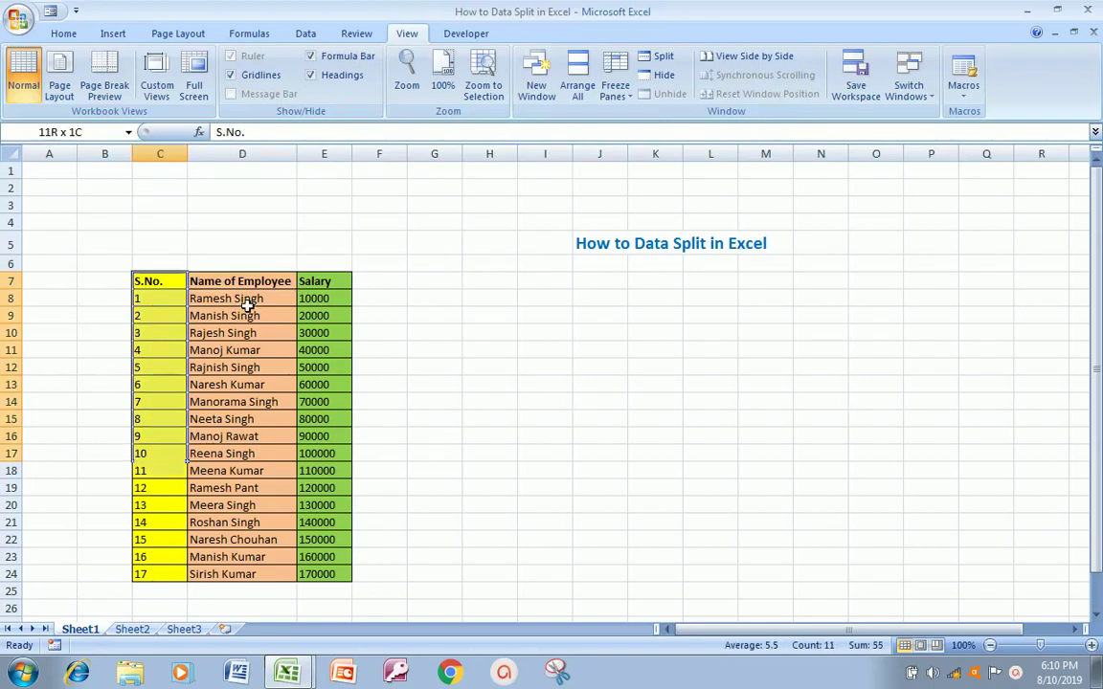
pyautogui.hotkey('shift', 'Down')
pyautogui.hotkey('shift', 'Down')
pyautogui.hotkey('shift', 'Down')
pyautogui.hotkey('shift', 'Down')
pyautogui.hotkey('shift', 'Down')
pyautogui.hotkey('shift', 'Down')
pyautogui.hotkey('shift', 'Down')
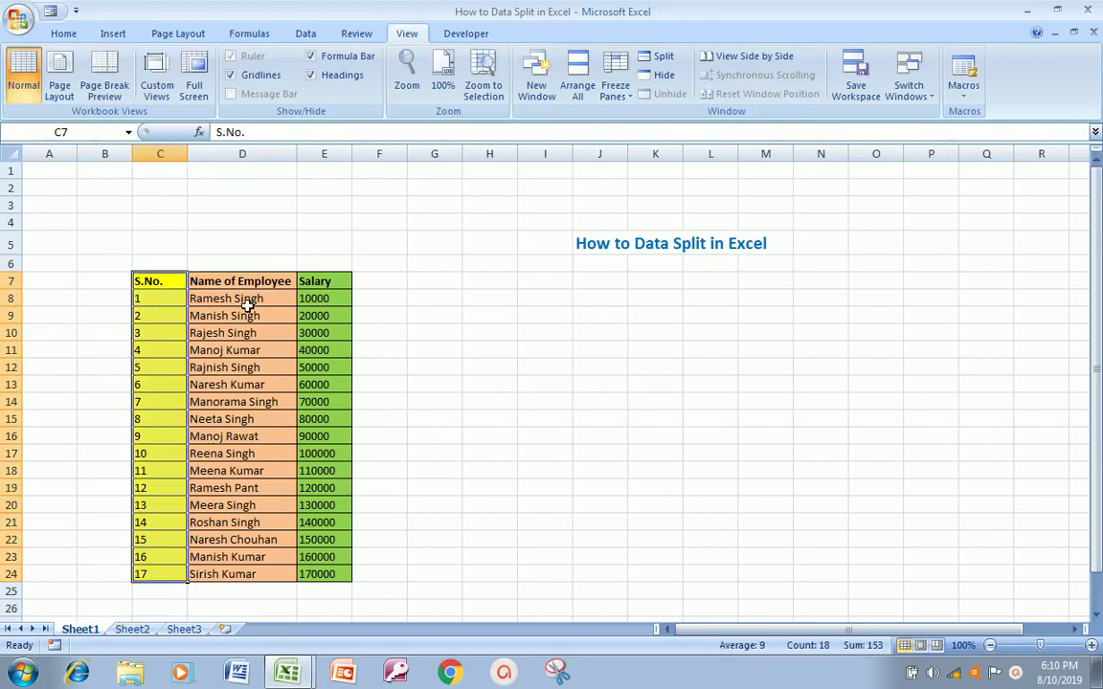
# - Split the window again above row 7 and select a cell in the upper pane
pyautogui.click(661, 55)
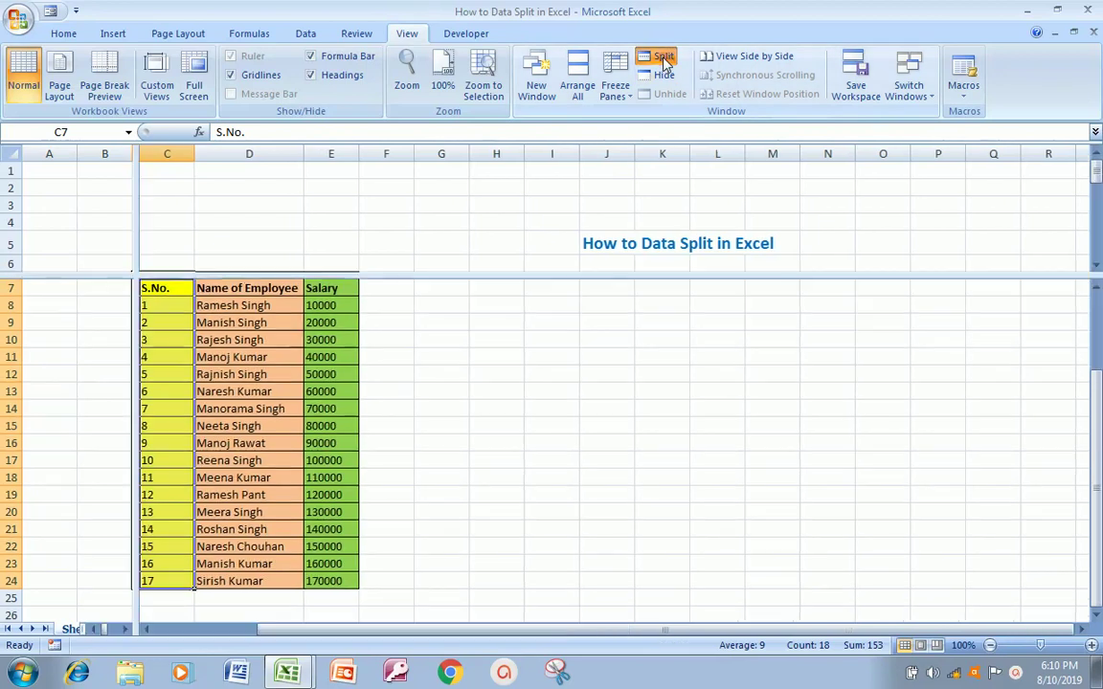
pyautogui.click(179, 268)
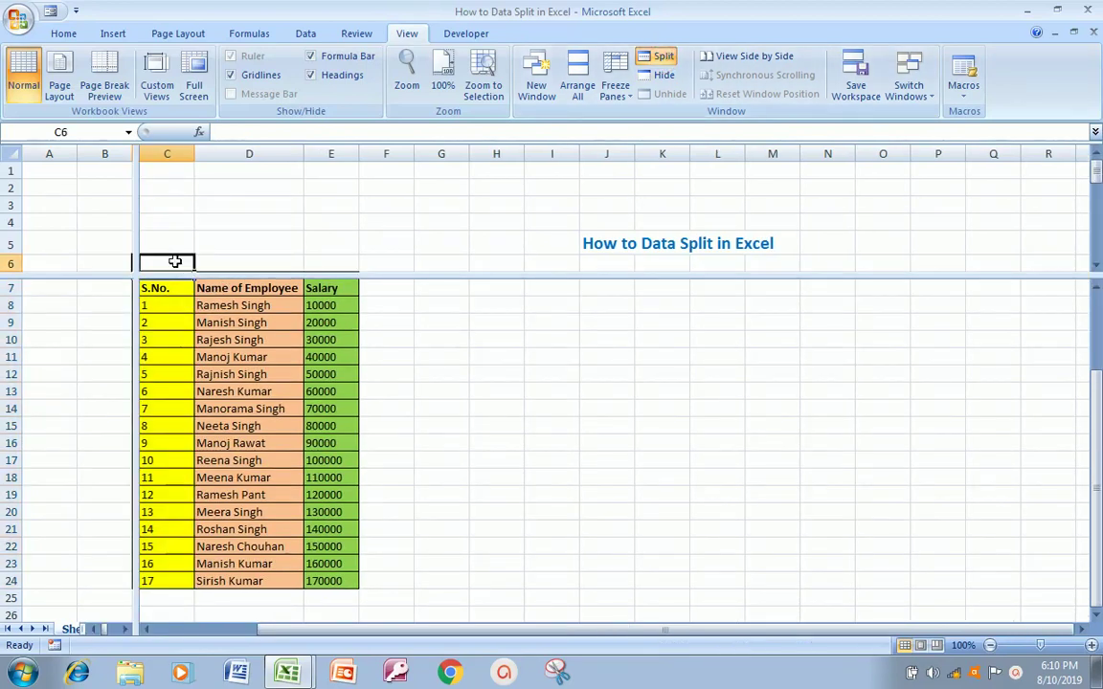
pyautogui.scroll(-1, 175, 261)
pyautogui.click(176, 262)
# - Scroll the upper pane up and down the S.No. column, ending with the header row showing
pyautogui.press('Down')
pyautogui.press('Down')
pyautogui.press('Down')
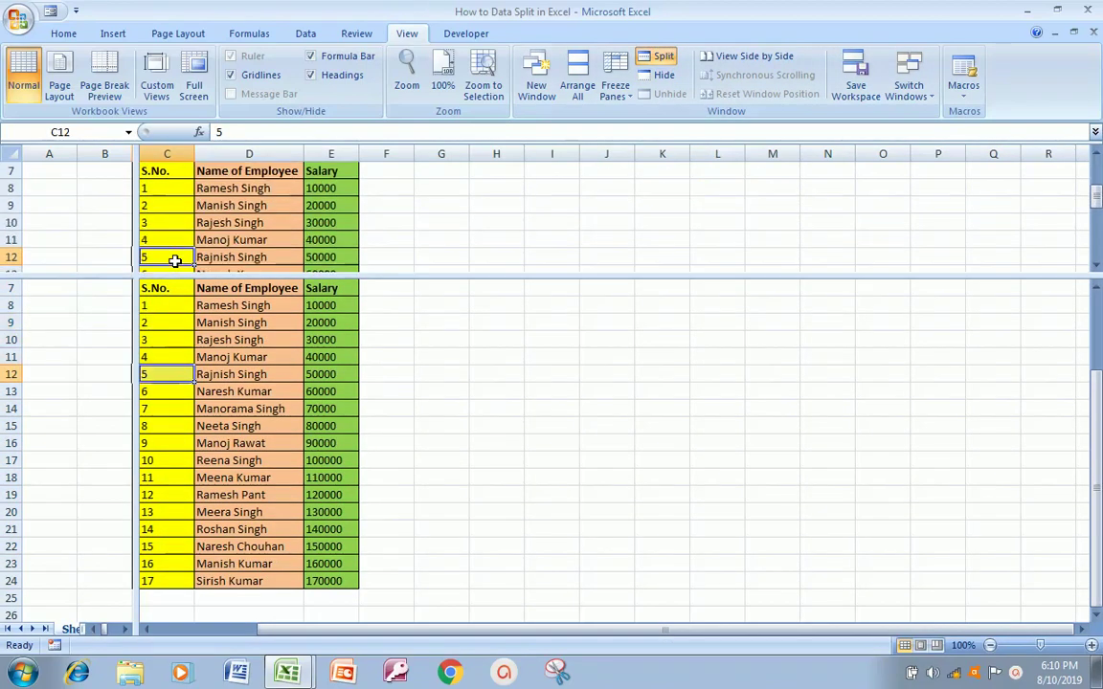
pyautogui.press('Down')
pyautogui.press('Down')
pyautogui.press('Down')
pyautogui.press('Down')
pyautogui.press('Up')
pyautogui.press('Up')
pyautogui.press('Up')
pyautogui.hotkey('ctrl', 'Up')
pyautogui.hotkey('ctrl', 'Up')
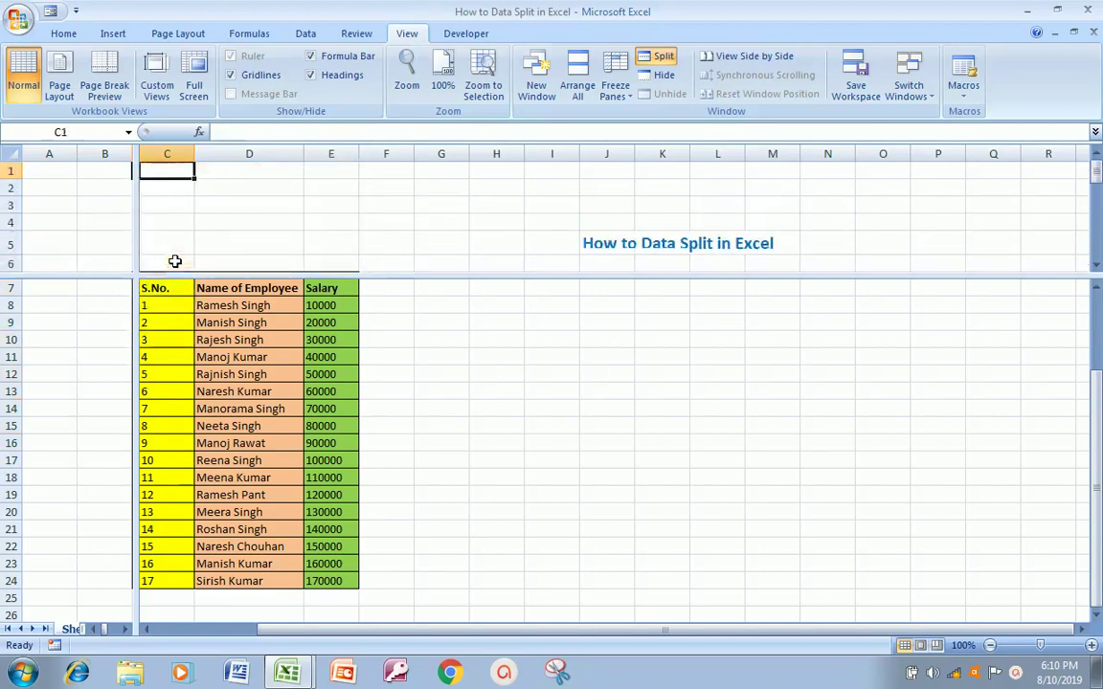
pyautogui.press('Down')
pyautogui.press('Down')
pyautogui.press('Down')
pyautogui.press('Down')
pyautogui.press('Down')
pyautogui.press('Down')
pyautogui.press('Down')
pyautogui.press('Down')
pyautogui.press('Down')
pyautogui.press('Down')
pyautogui.press('Down')
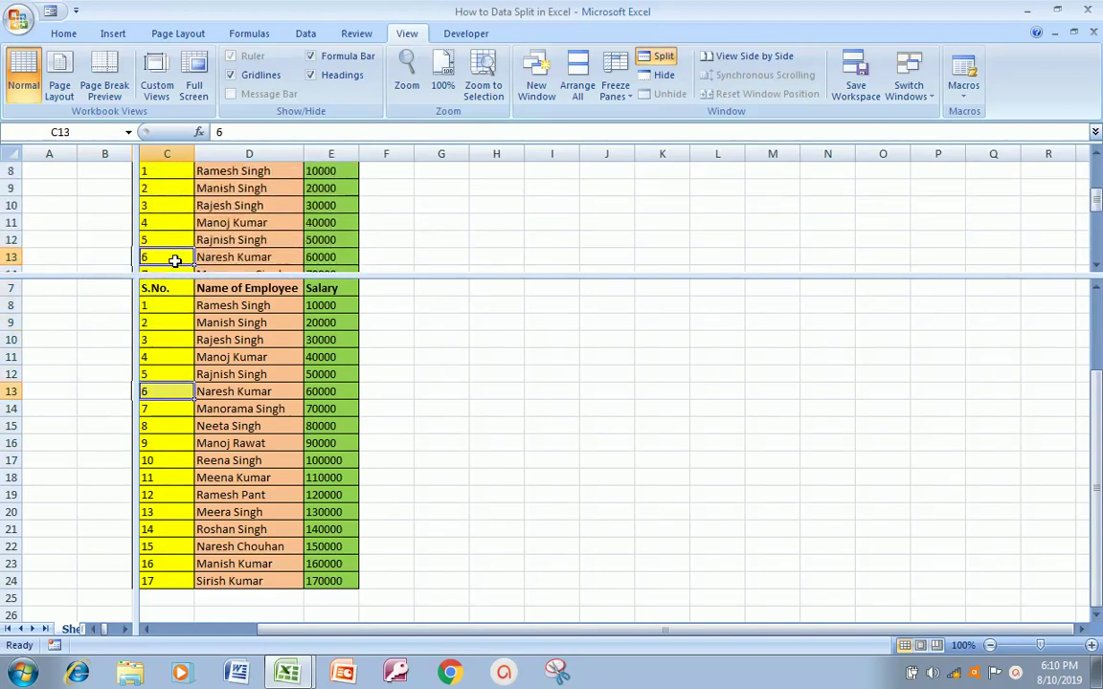
pyautogui.press('Down')
pyautogui.press('Down')
pyautogui.press('Down')
pyautogui.press('Down')
pyautogui.press('Down')
pyautogui.press('Down')
pyautogui.press('Down')
pyautogui.press('Down')
pyautogui.press('Down')
pyautogui.press('Up')
pyautogui.press('Up')
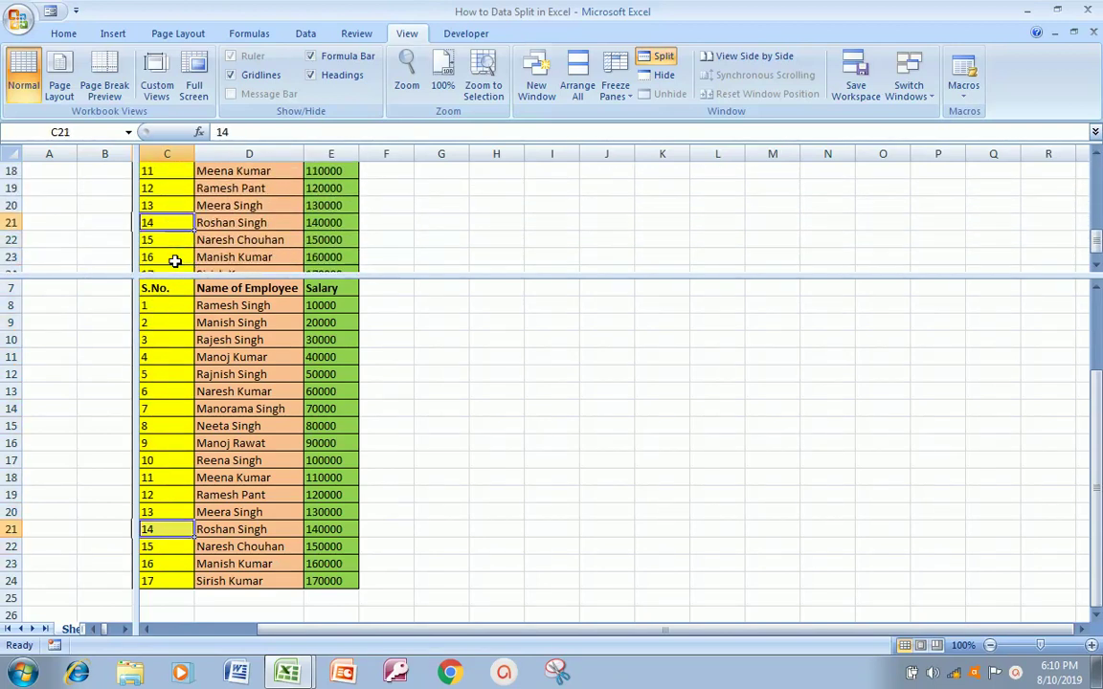
pyautogui.press('Up')
pyautogui.press('Up')
pyautogui.press('Up')
pyautogui.press('Up')
pyautogui.press('Up')
pyautogui.hotkey('ctrl', 'Up')
pyautogui.hotkey('ctrl', 'Up')
pyautogui.press('Down')
pyautogui.press('Down')
pyautogui.press('Down')
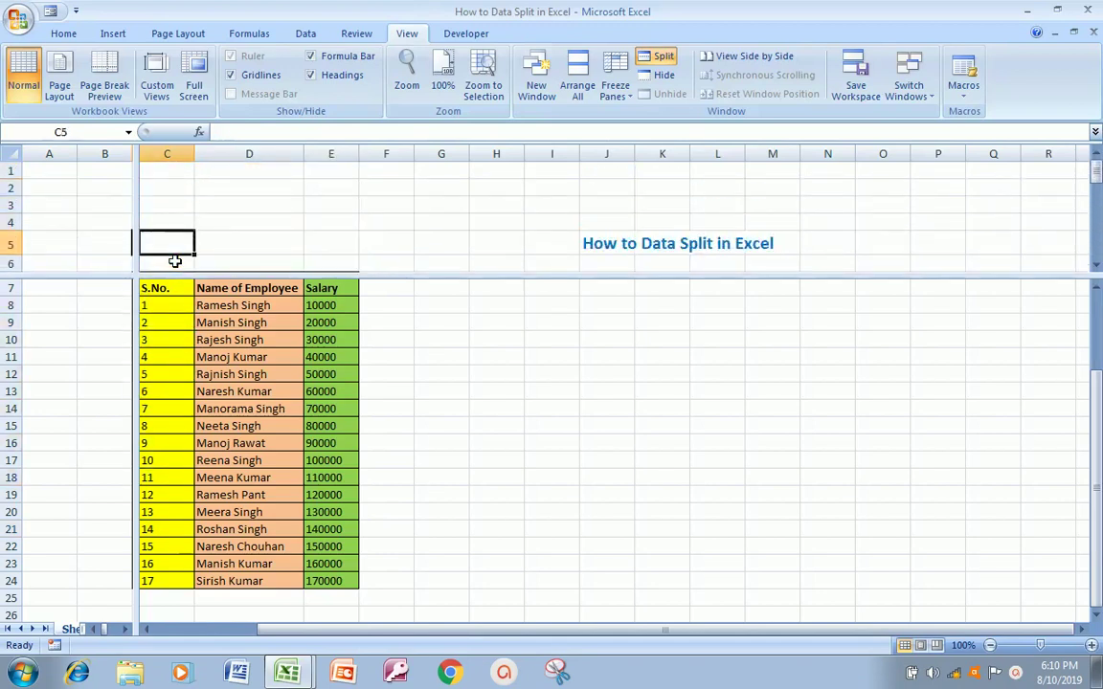
pyautogui.press('Down')
pyautogui.press('Down')
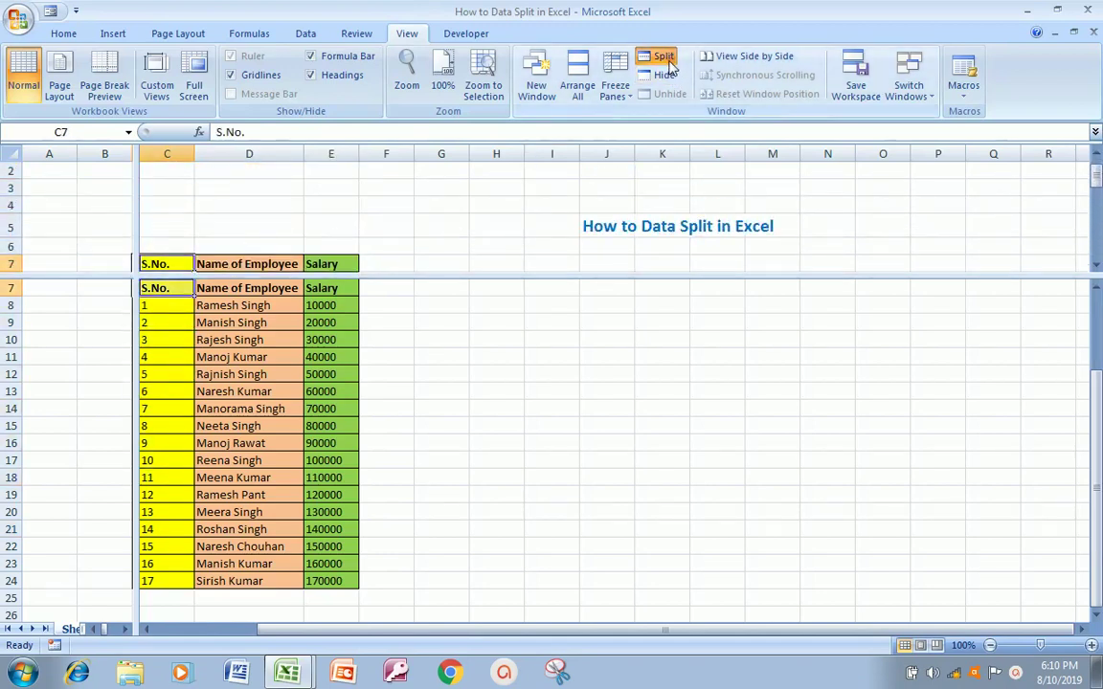
# - Remove the split so the full 17-row salary table shows in one pane, then select an empty cell
pyautogui.click(667, 66)
pyautogui.click(496, 349)
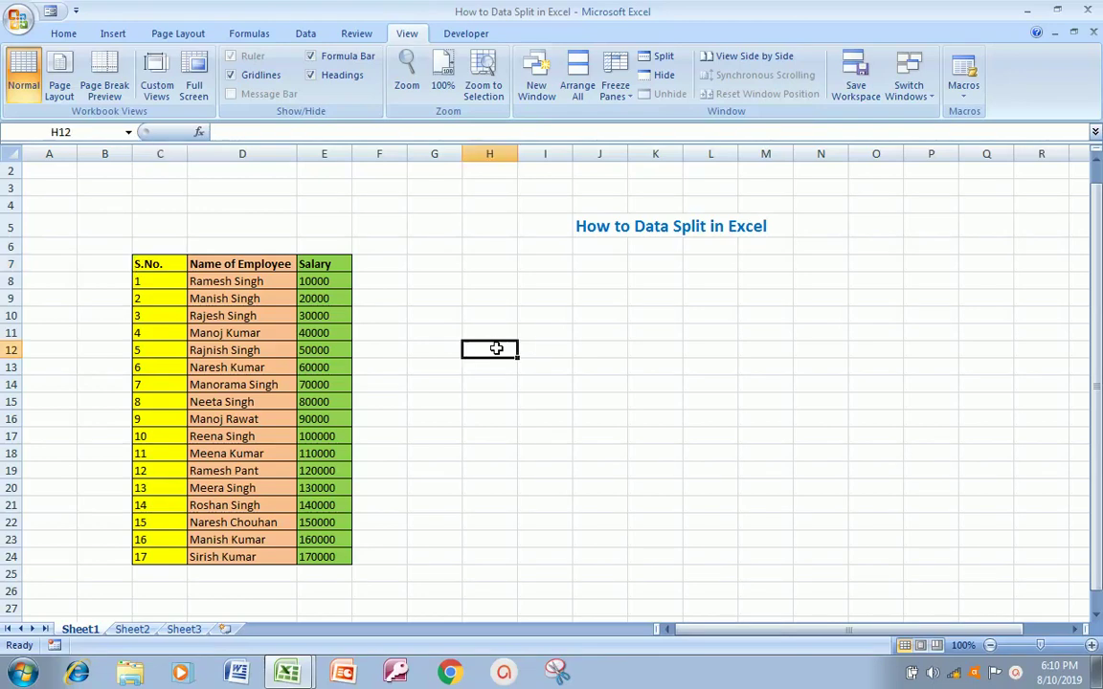